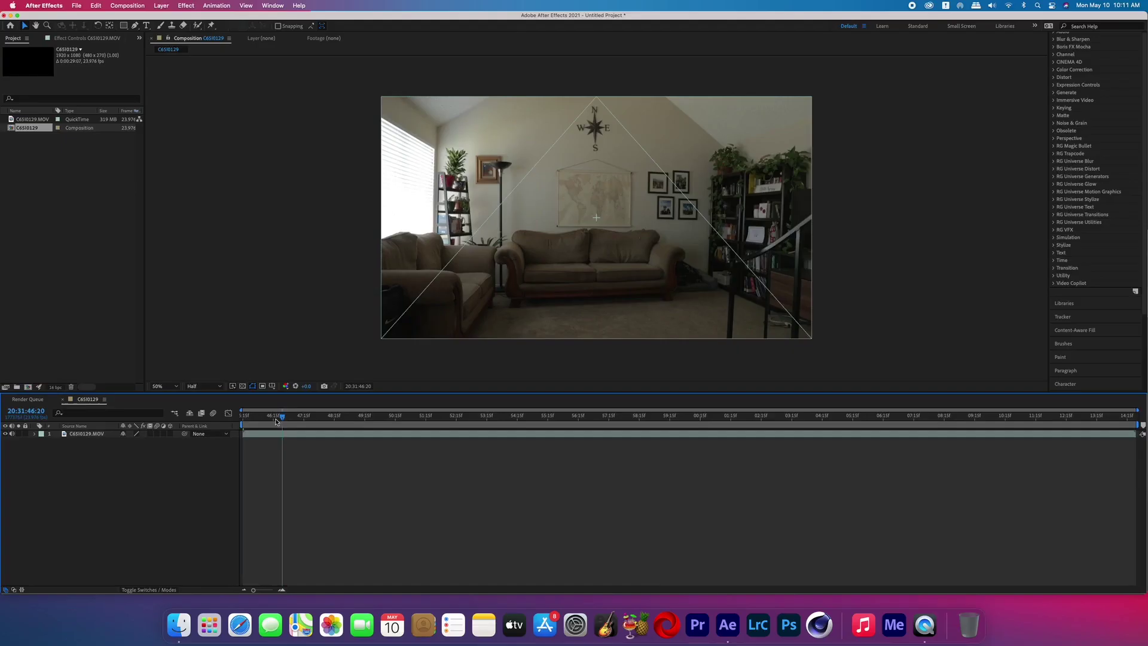
Step: Duplicate the C6S0129.MOV footage layer at the clip start and delete the extra copies
{"action": "left_click_drag", "start_coordinate": [276, 422], "coordinate": [263, 422]}
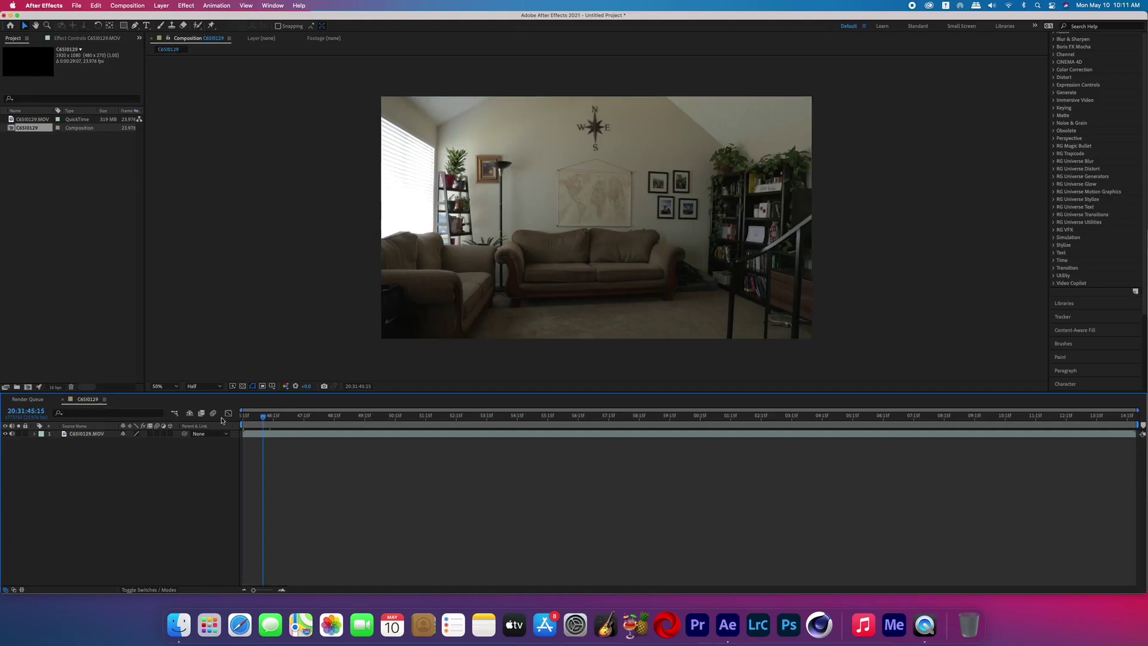
{"action": "left_click", "coordinate": [249, 434]}
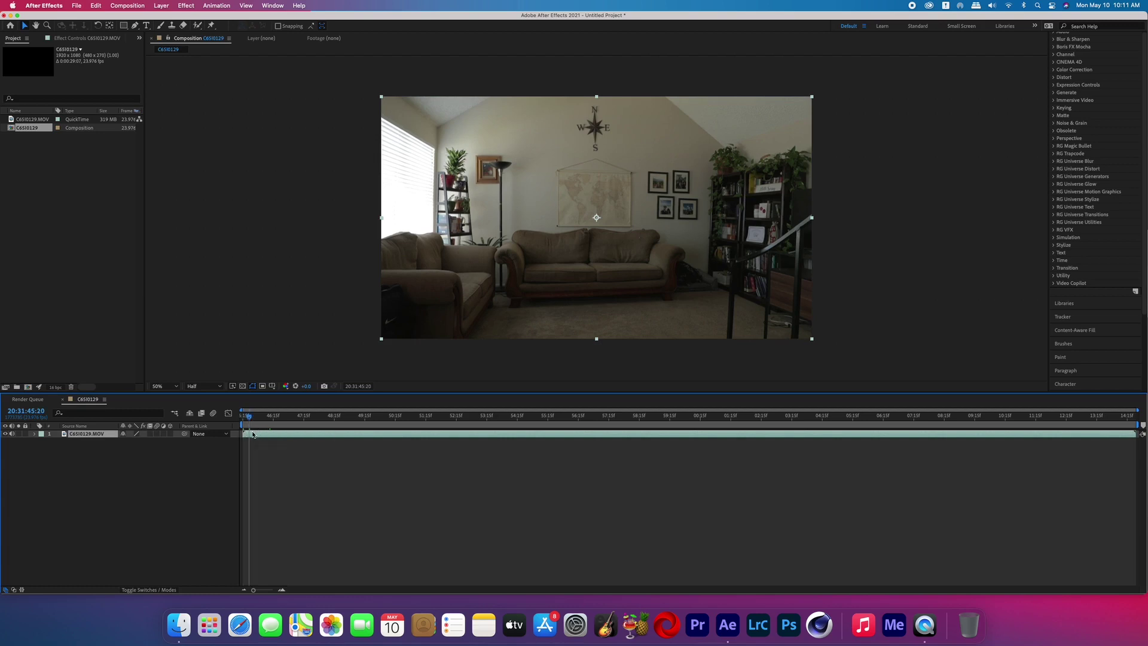
{"action": "key", "text": "super+d"}
{"action": "key", "text": "super+d"}
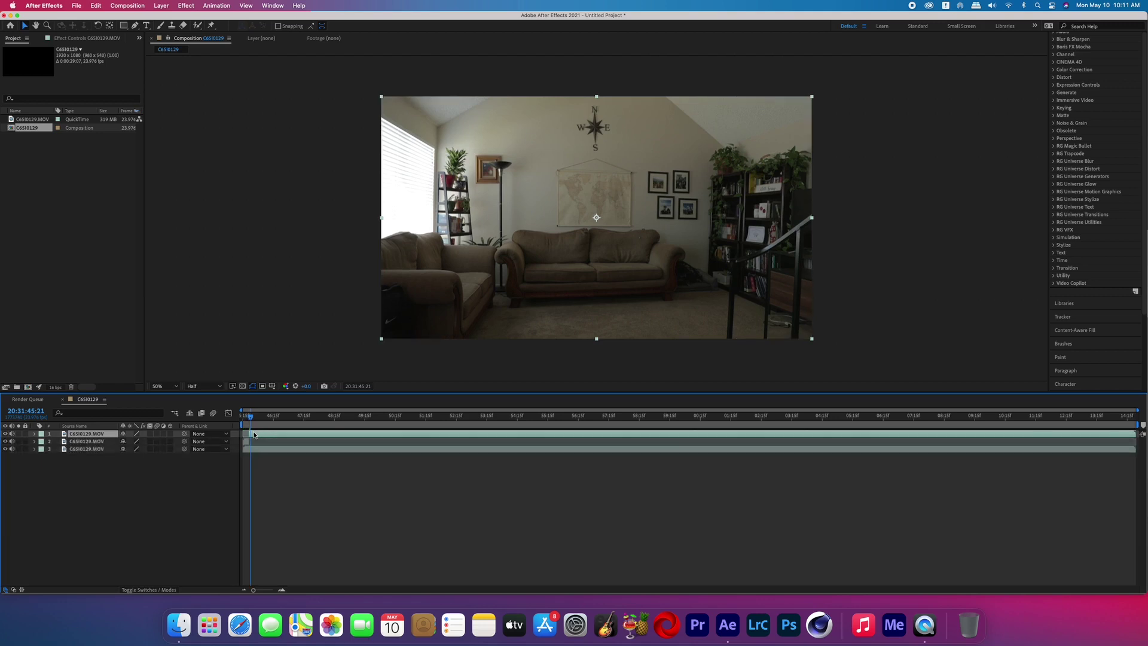
{"action": "key", "text": "super+d"}
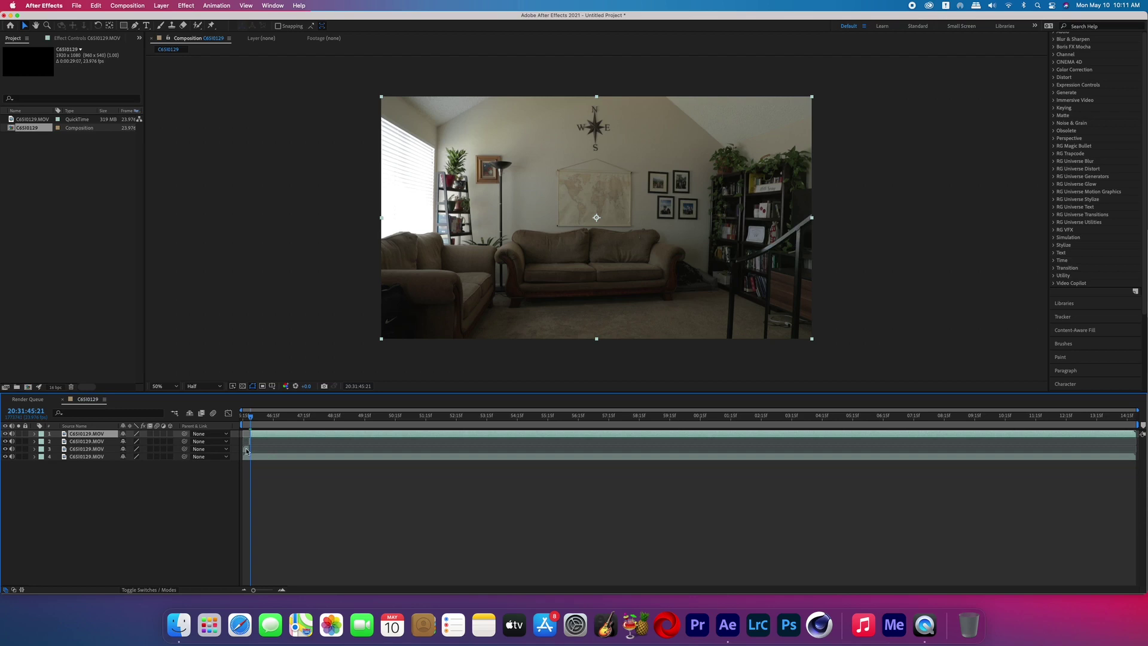
{"action": "left_click", "coordinate": [246, 449]}
{"action": "key", "text": "Delete"}
{"action": "left_click", "coordinate": [269, 434]}
{"action": "key", "text": "Delete"}
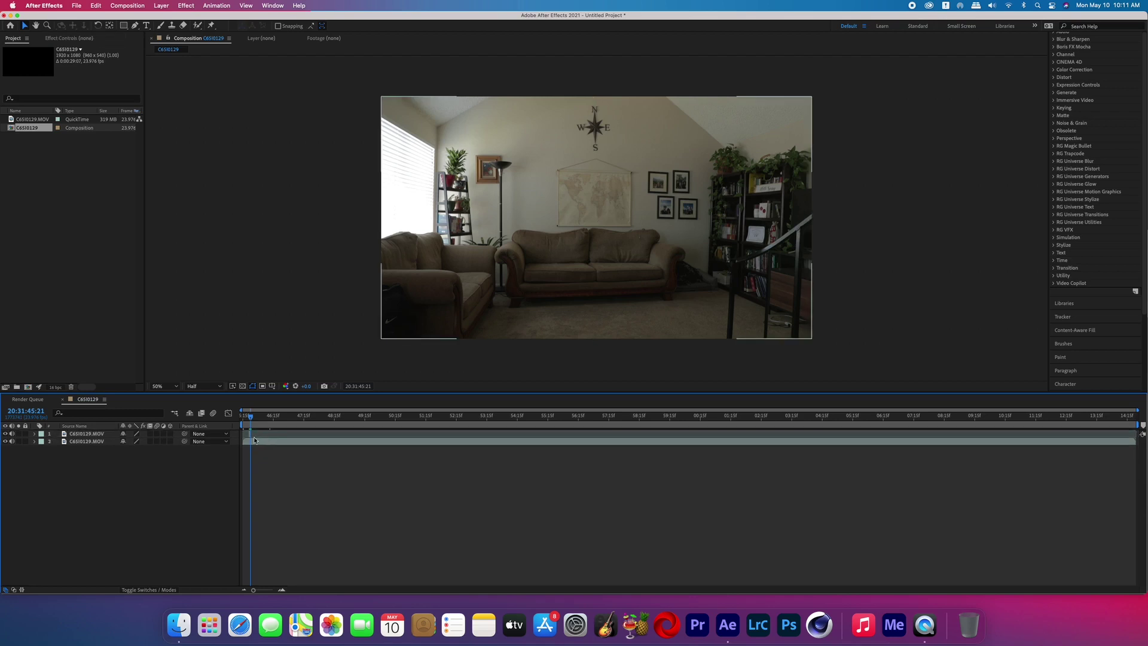
Step: Freeze the top footage layer on the empty-room frame and move it below the other footage
{"action": "right_click", "coordinate": [252, 440]}
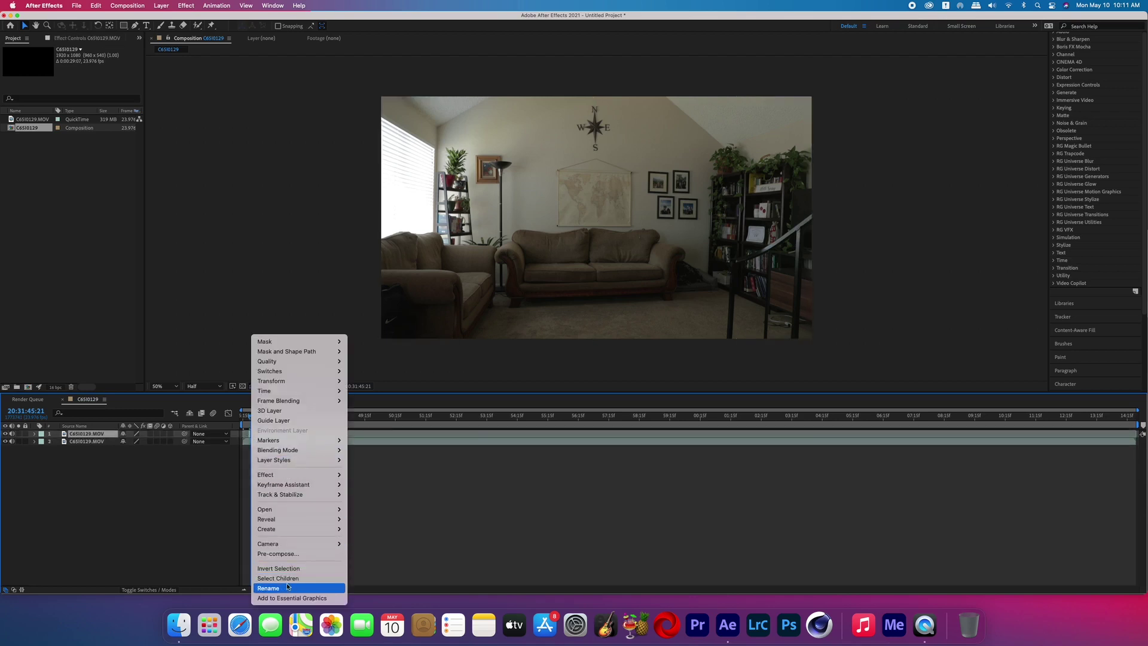
{"action": "mouse_move", "coordinate": [281, 391]}
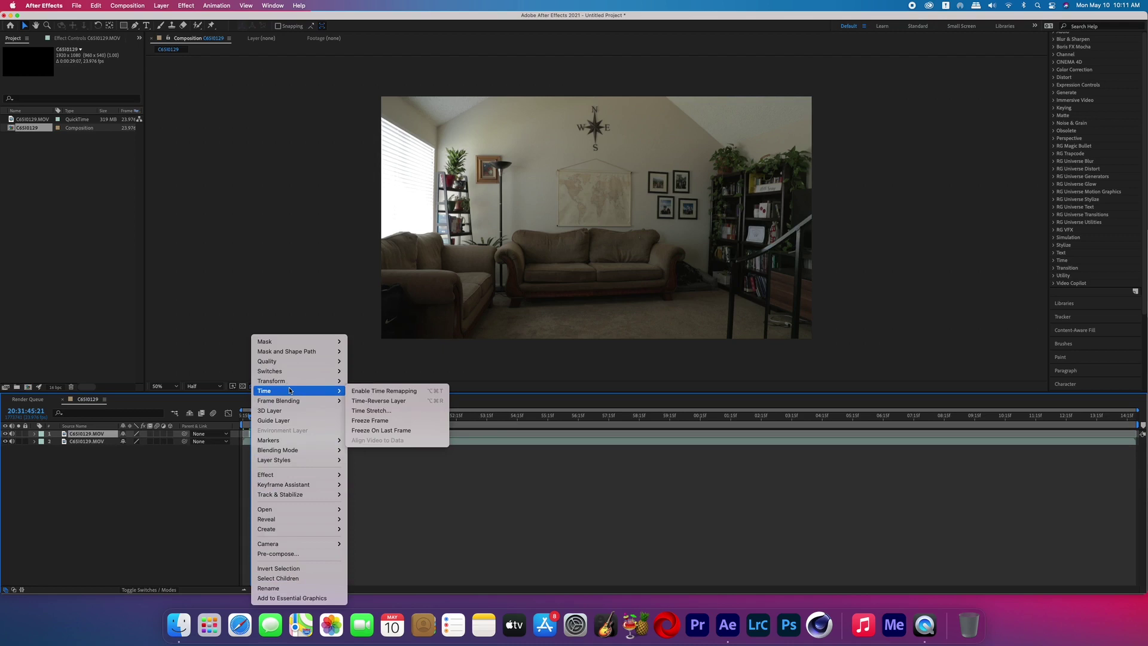
{"action": "left_click", "coordinate": [378, 421]}
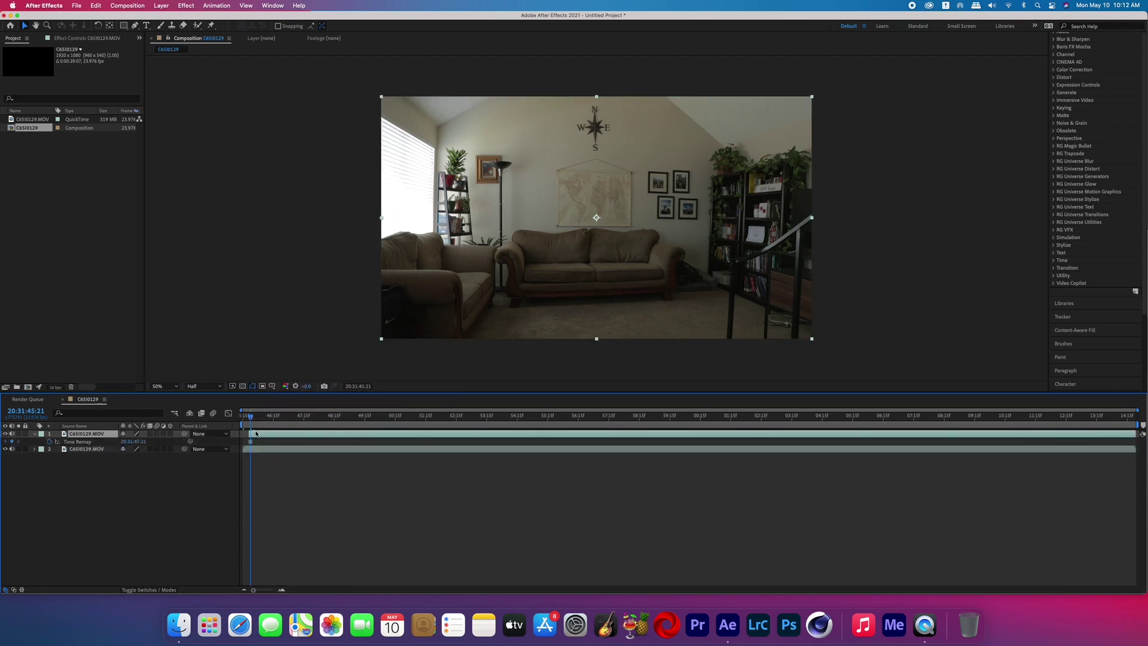
{"action": "left_click_drag", "start_coordinate": [77, 434], "coordinate": [72, 469]}
Step: Split the footage layer where the jump begins and step through the jump frame by frame
{"action": "mouse_move", "coordinate": [251, 429]}
{"action": "left_mouse_down"}
{"action": "mouse_move", "coordinate": [273, 429]}
{"action": "mouse_move", "coordinate": [258, 429]}
{"action": "left_mouse_up"}
{"action": "key", "text": "ctrl+shift+d"}
{"action": "key", "text": ";"}
{"action": "key", "text": "space"}
{"action": "left_click", "coordinate": [239, 587]}
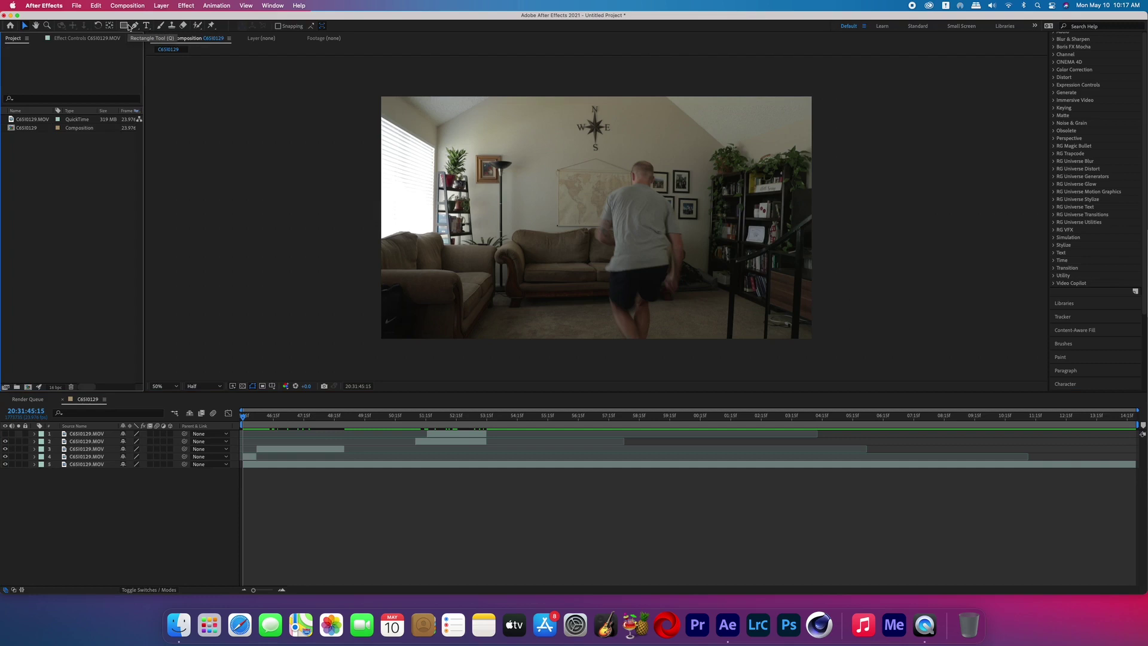
Step: Draw an ellipse around the jumping figure and scrub its yellow stroke width thicker
{"action": "left_click", "coordinate": [127, 26]}
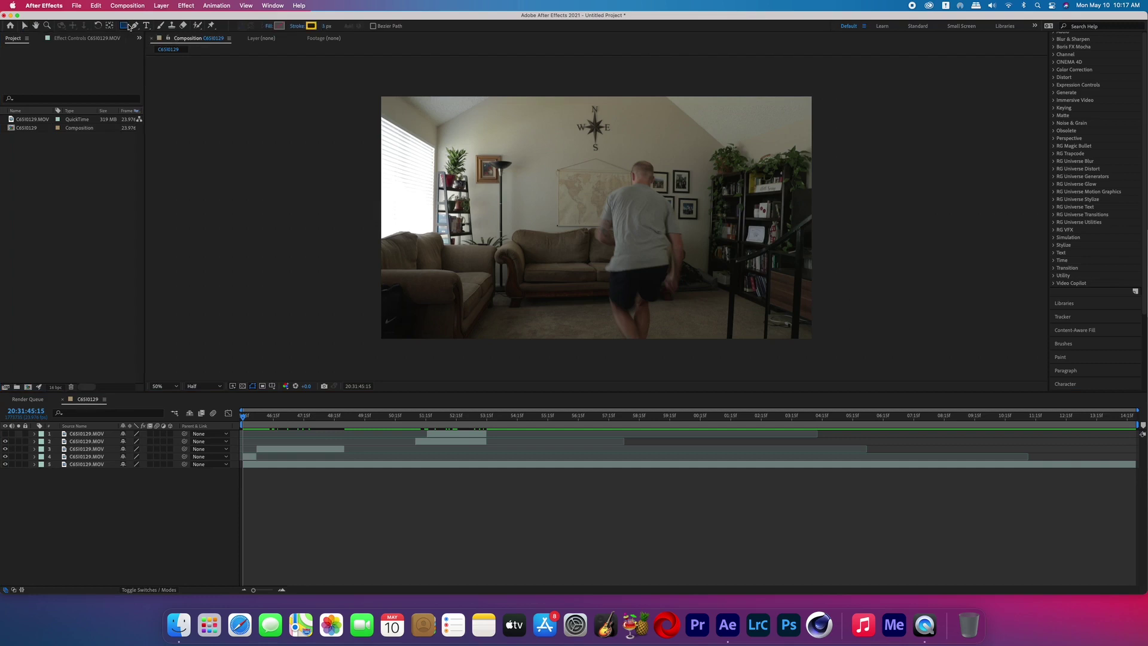
{"action": "left_click_drag", "start_coordinate": [128, 26], "coordinate": [155, 44]}
{"action": "left_click_drag", "start_coordinate": [155, 45], "coordinate": [154, 45]}
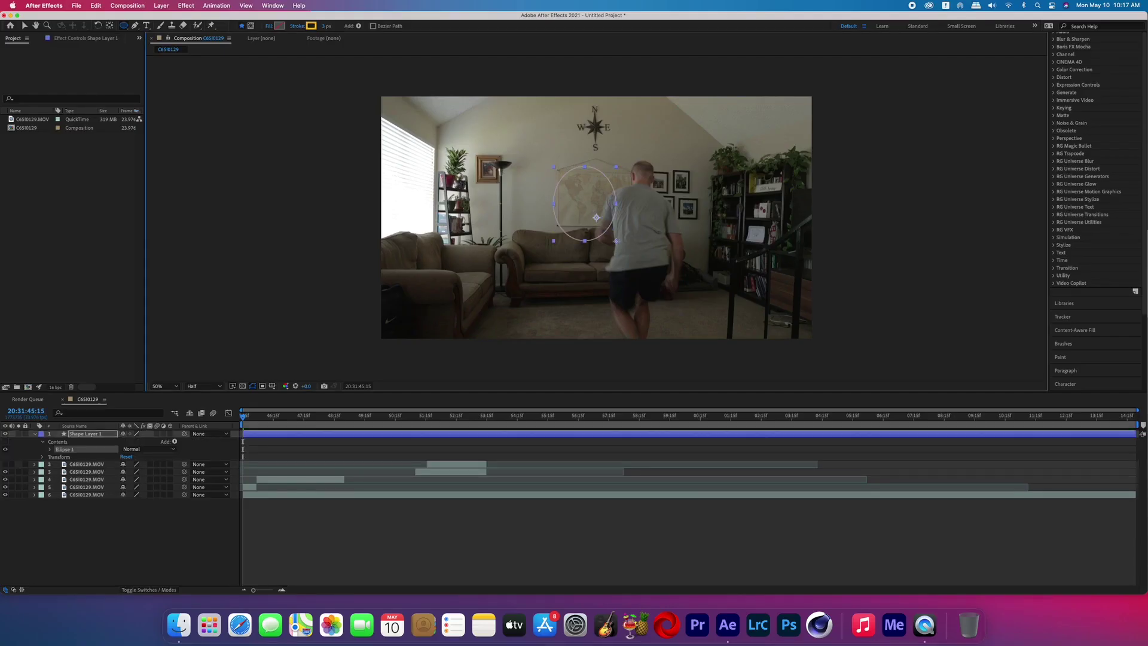
{"action": "key", "text": "y"}
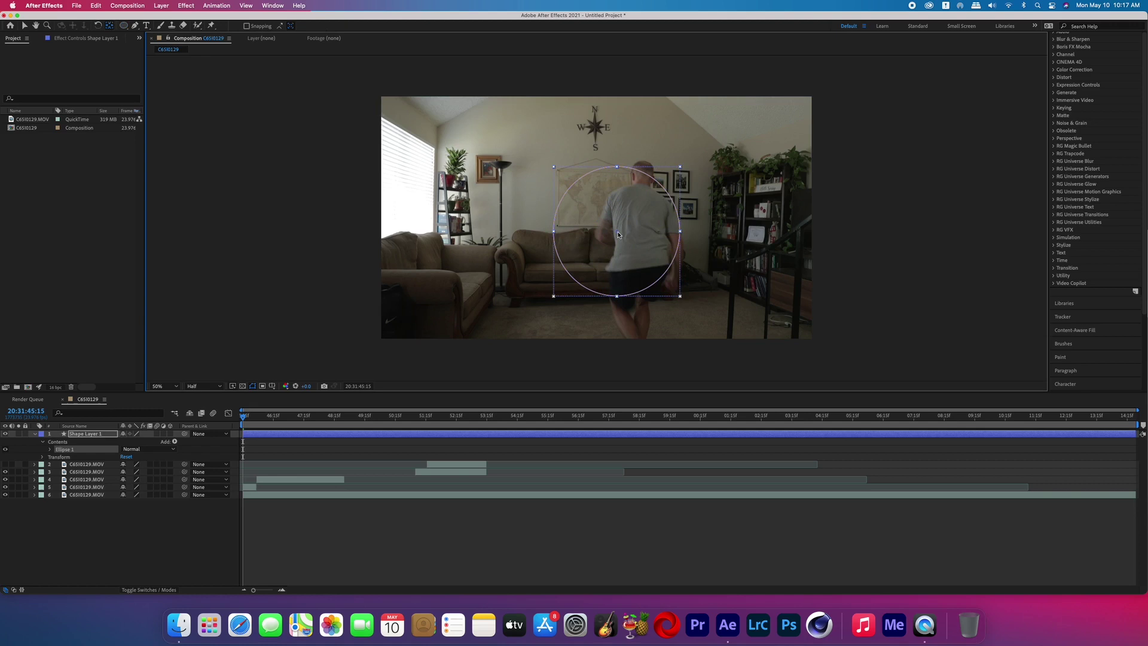
{"action": "key", "text": "v"}
{"action": "key", "text": "space"}
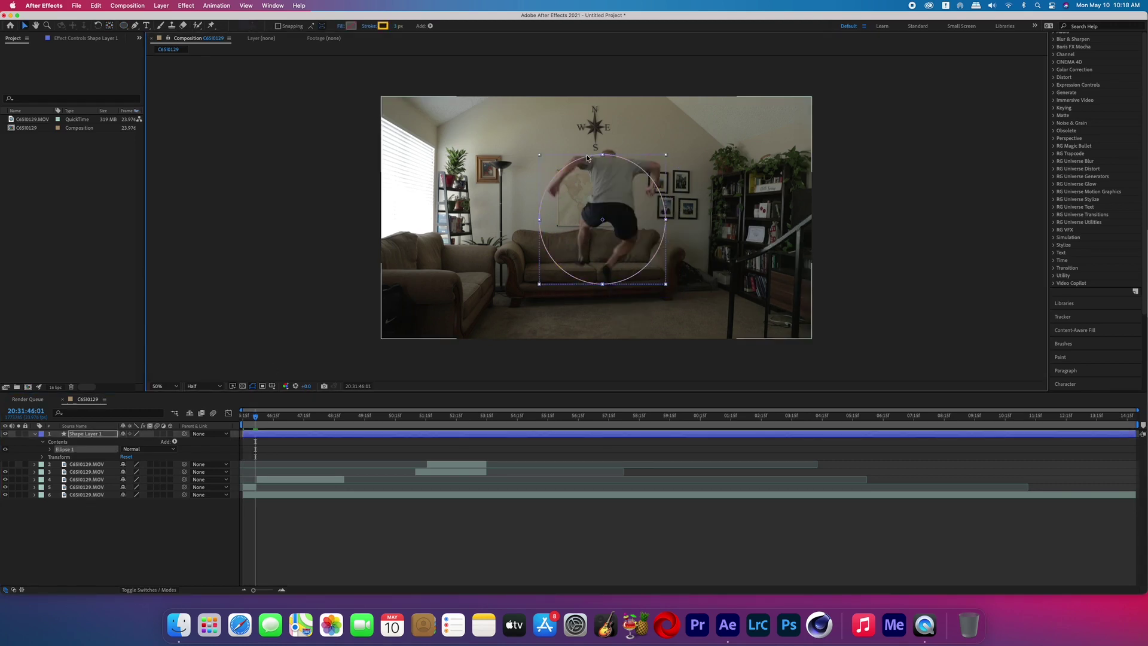
{"action": "left_click_drag", "start_coordinate": [397, 25], "coordinate": [402, 26]}
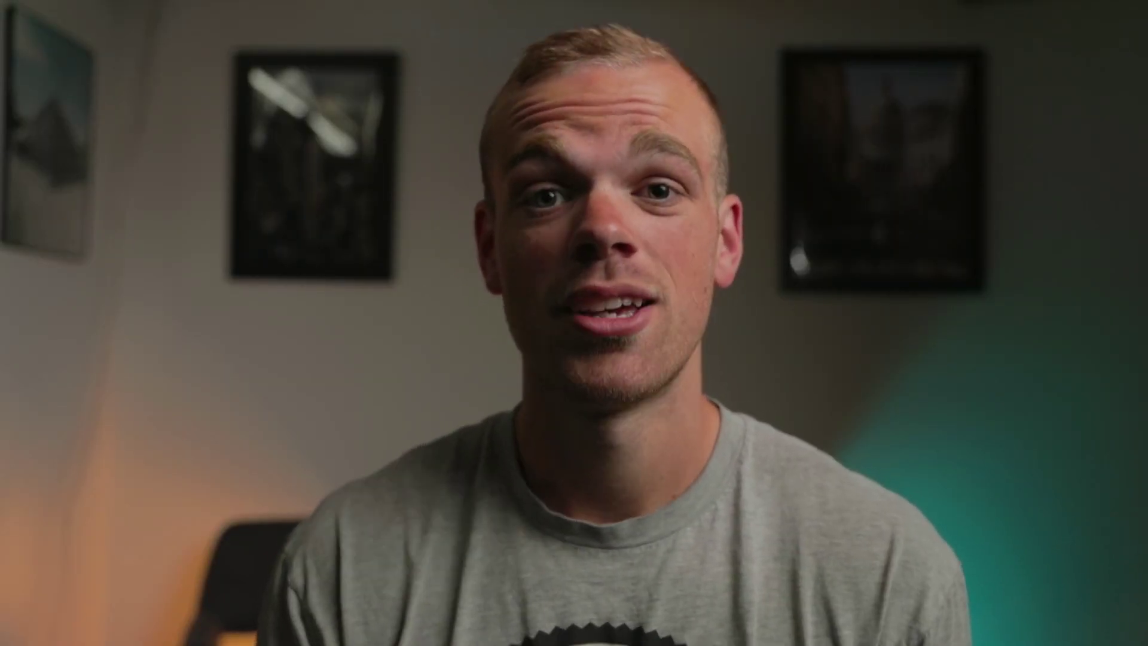
{"action": "left_click", "coordinate": [1088, 103]}
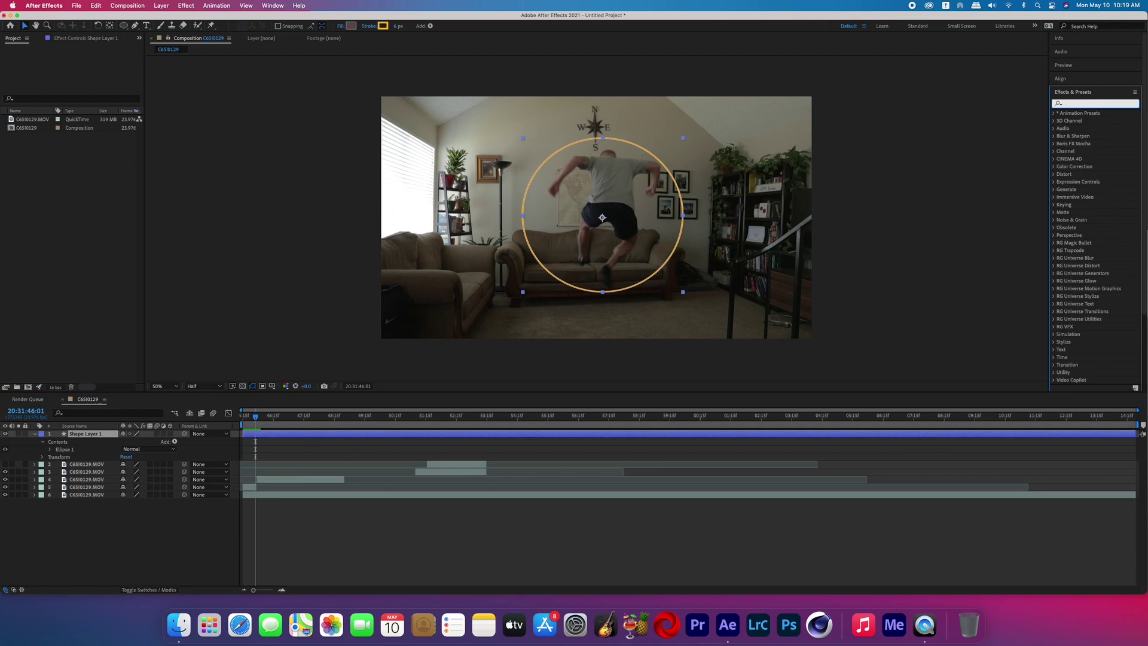
Step: Apply Turbulent Displace to the ring layer with Amount 10 and Size 25
{"action": "type", "text": "turbulent displacer"}
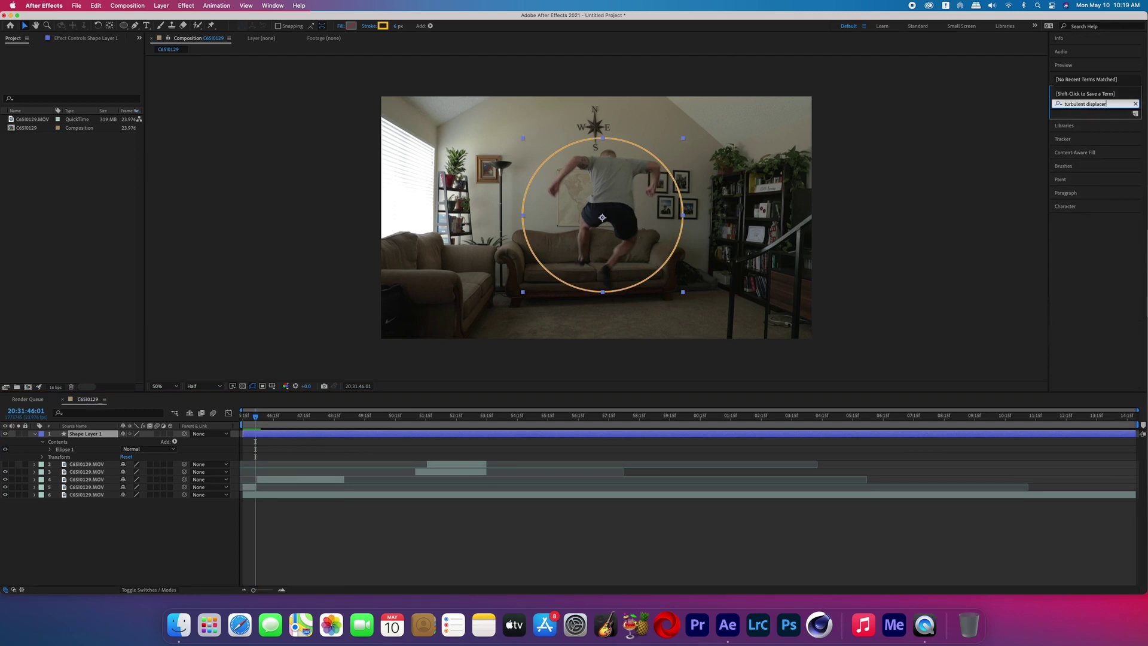
{"action": "key", "text": "BackSpace"}
{"action": "left_click_drag", "start_coordinate": [1093, 120], "coordinate": [90, 433]}
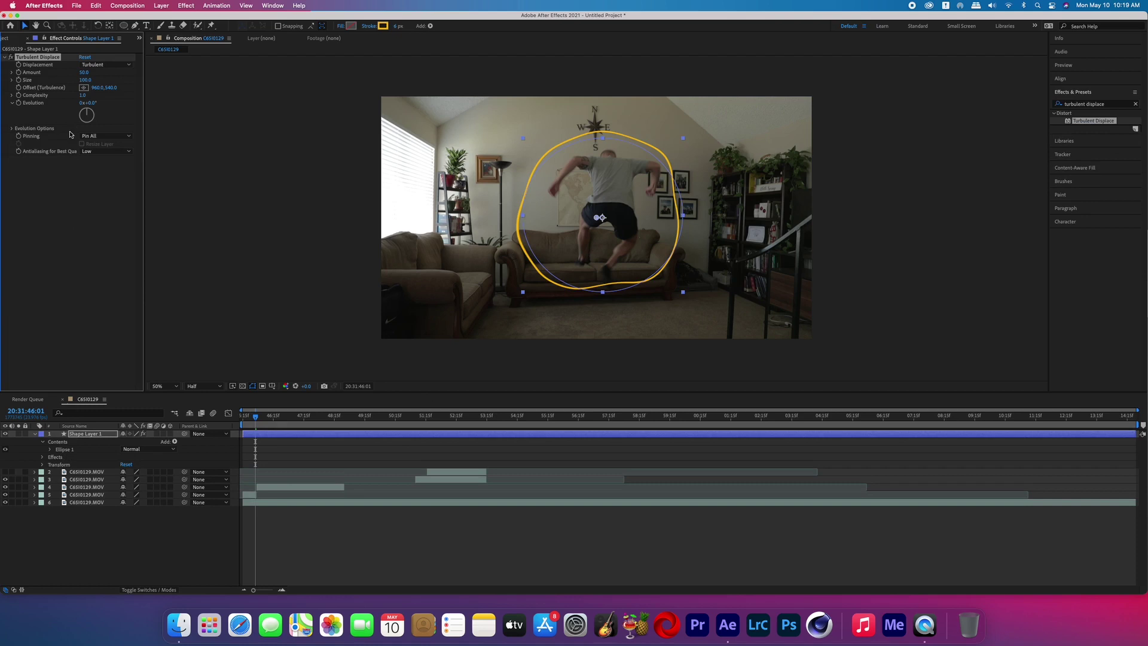
{"action": "key", "text": "Return"}
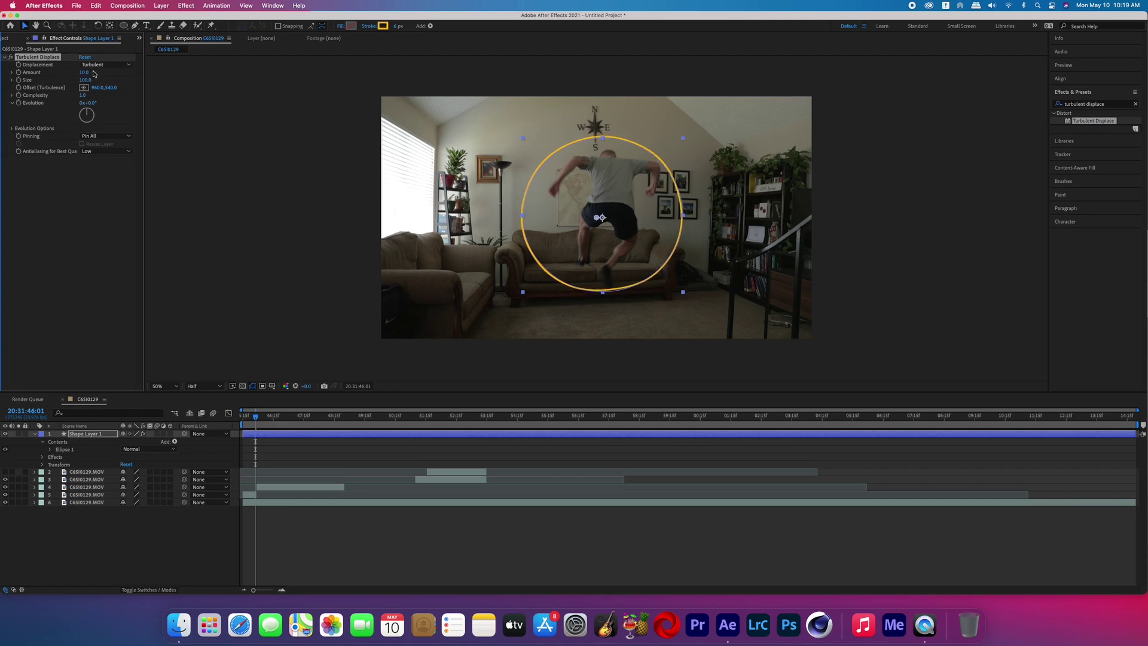
{"action": "left_click", "coordinate": [84, 79]}
{"action": "type", "text": "25"}
{"action": "key", "text": "Return"}
Step: Keyframe the displacement Evolution, reaching 30 revolutions at 52:15
{"action": "key", "text": "Home"}
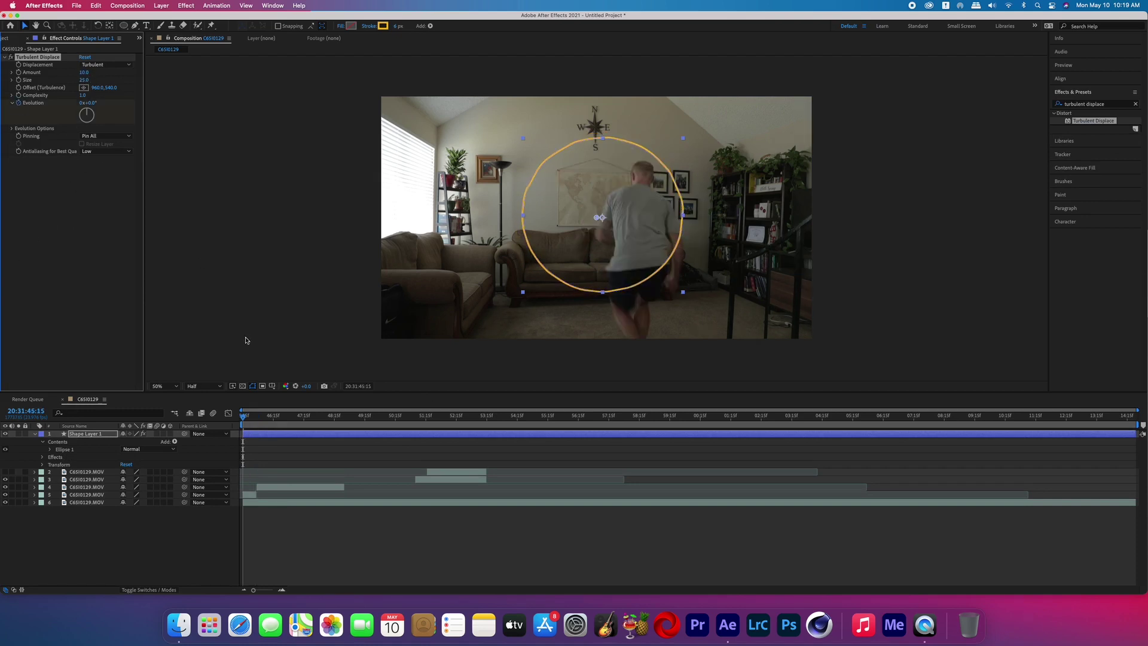
{"action": "left_click", "coordinate": [455, 418]}
{"action": "left_click", "coordinate": [81, 103]}
{"action": "key", "text": "Return"}
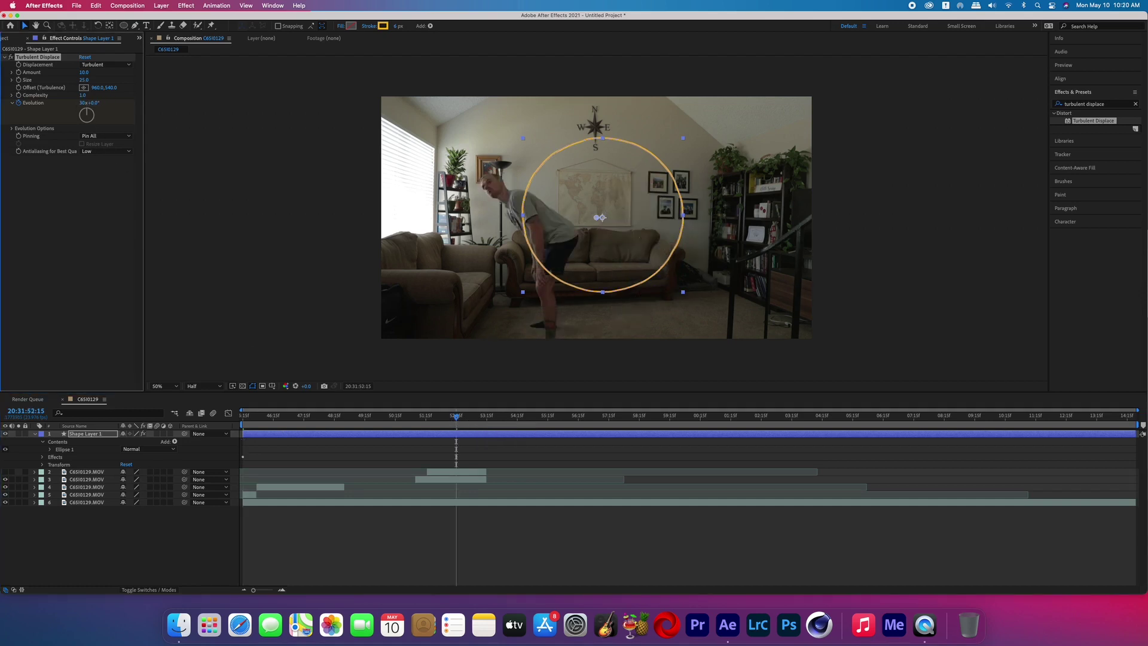
{"action": "left_click", "coordinate": [436, 463]}
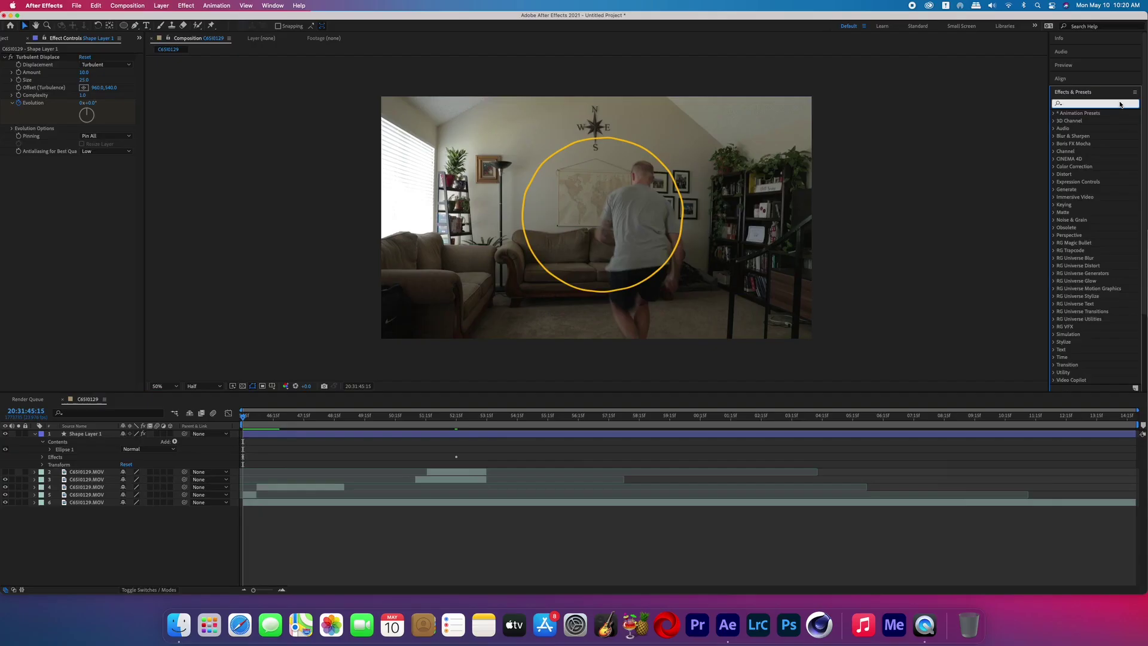
Step: Apply Turbulent Noise to the ring in Overlay blending mode with higher Contrast
{"action": "type", "text": "rb"}
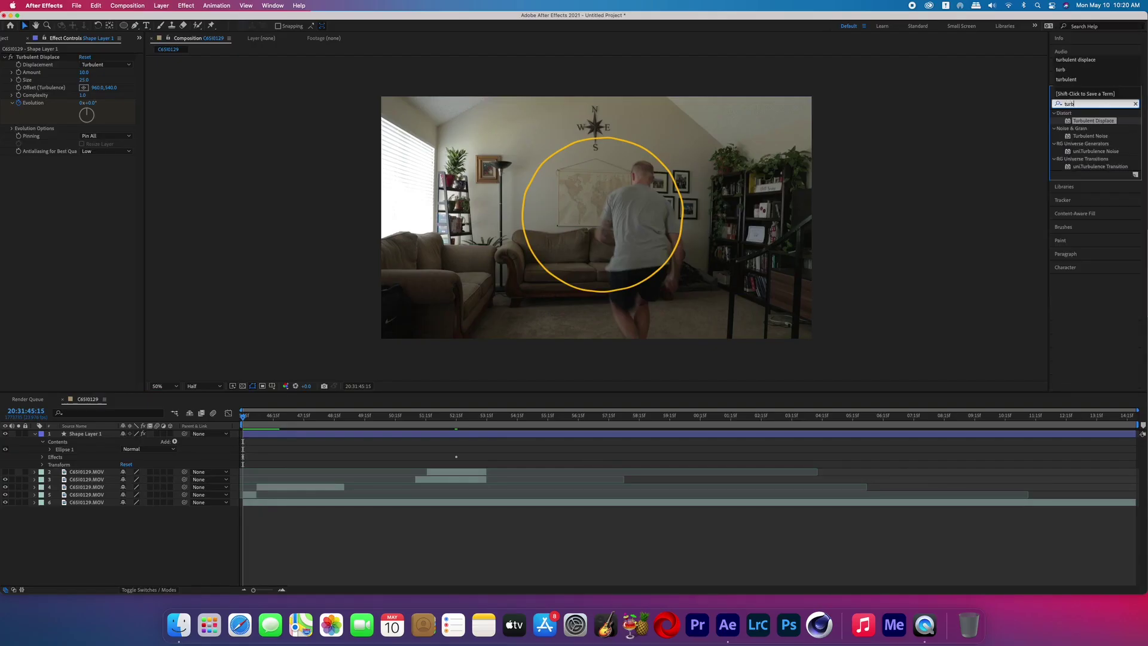
{"action": "type", "text": "ulent"}
{"action": "left_click_drag", "start_coordinate": [1090, 136], "coordinate": [101, 339]}
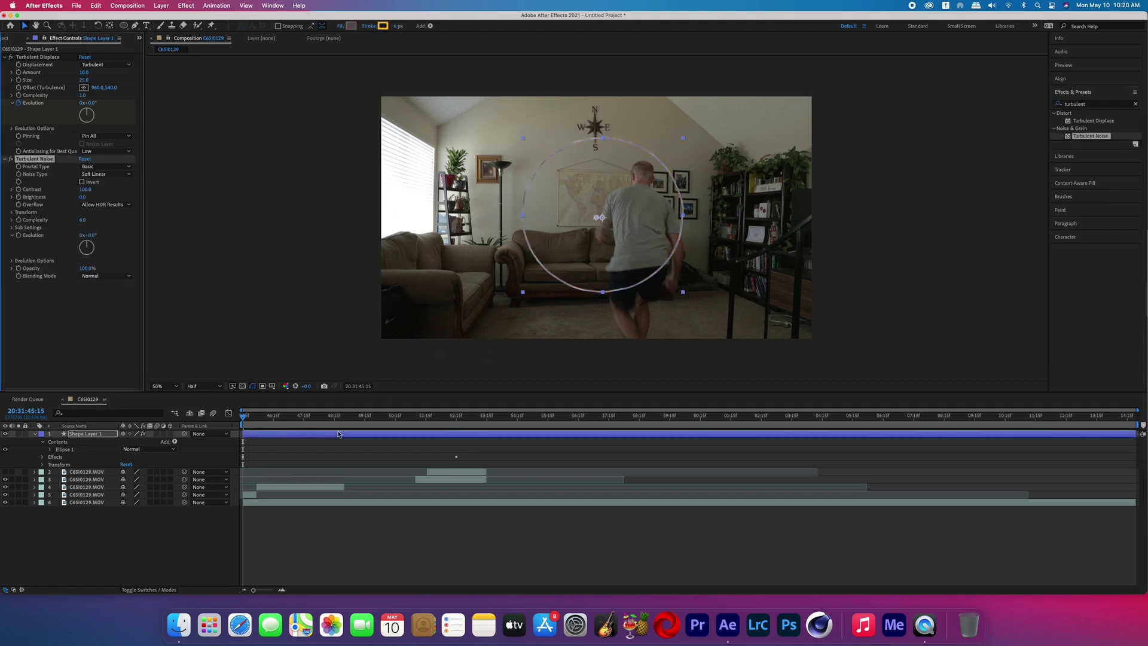
{"action": "key", "text": "/"}
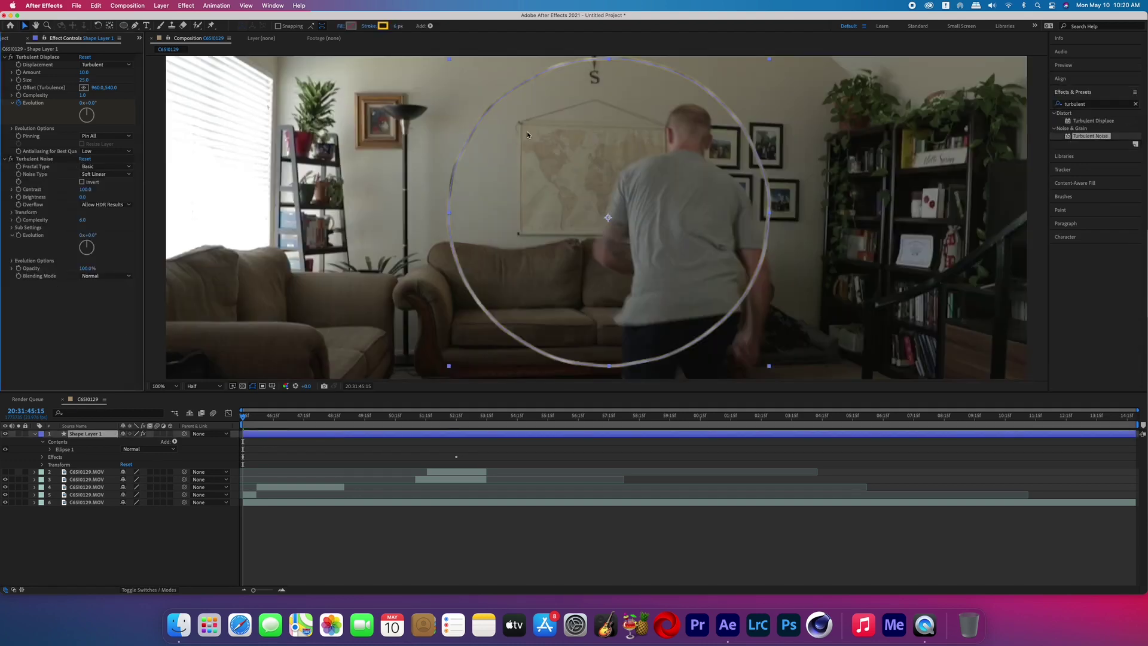
{"action": "left_click", "coordinate": [105, 276]}
{"action": "left_click", "coordinate": [105, 339]}
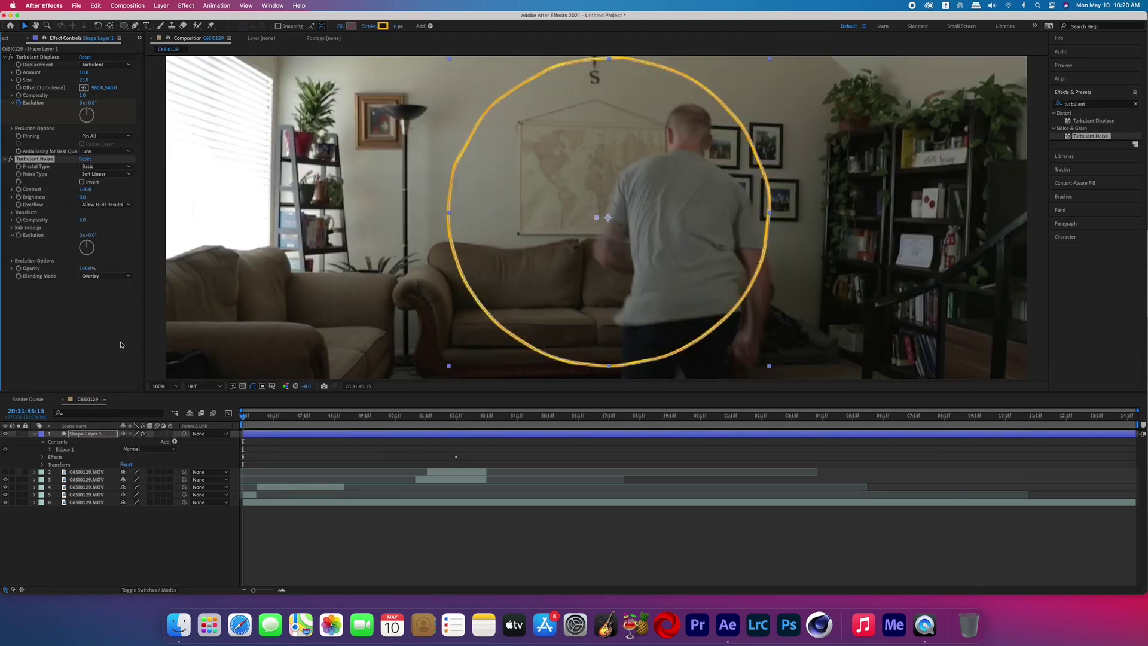
{"action": "left_click_drag", "start_coordinate": [88, 191], "coordinate": [106, 189]}
Step: Keyframe the Turbulent Noise Evolution at a later point in the clip
{"action": "left_click", "coordinate": [457, 421]}
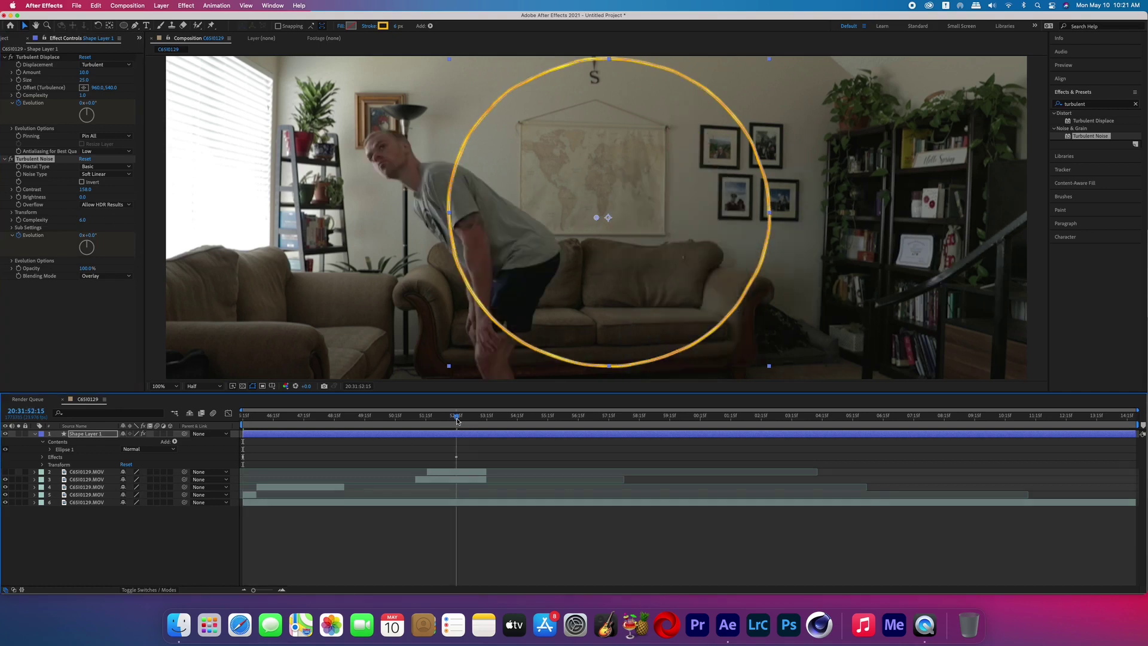
{"action": "left_click", "coordinate": [82, 235]}
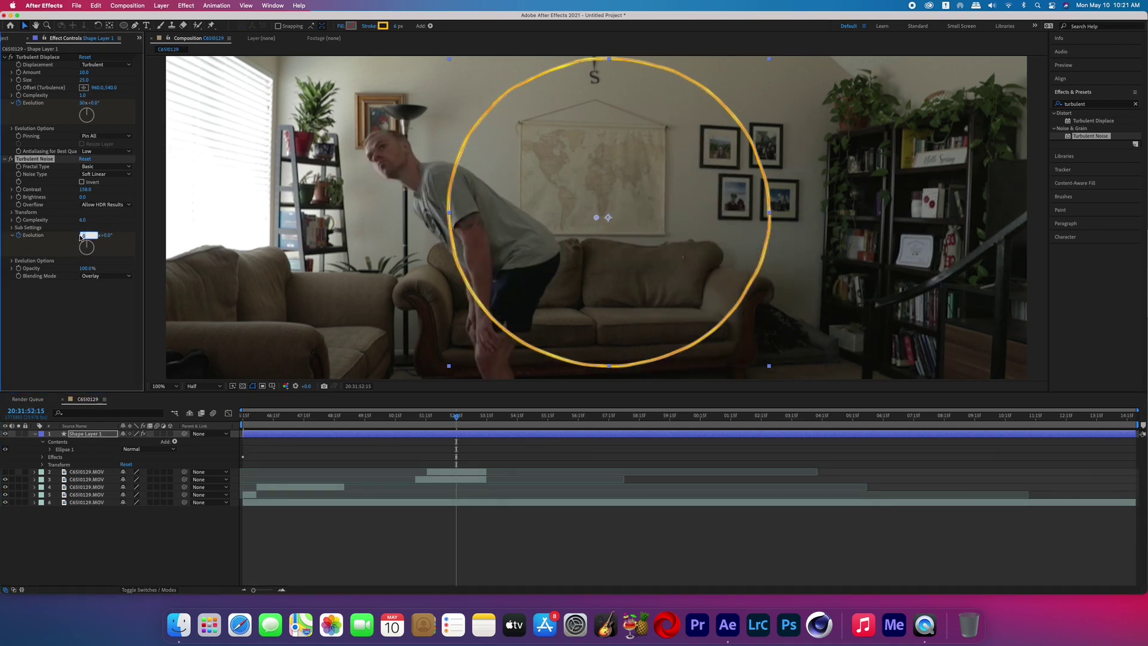
{"action": "key", "text": "Return"}
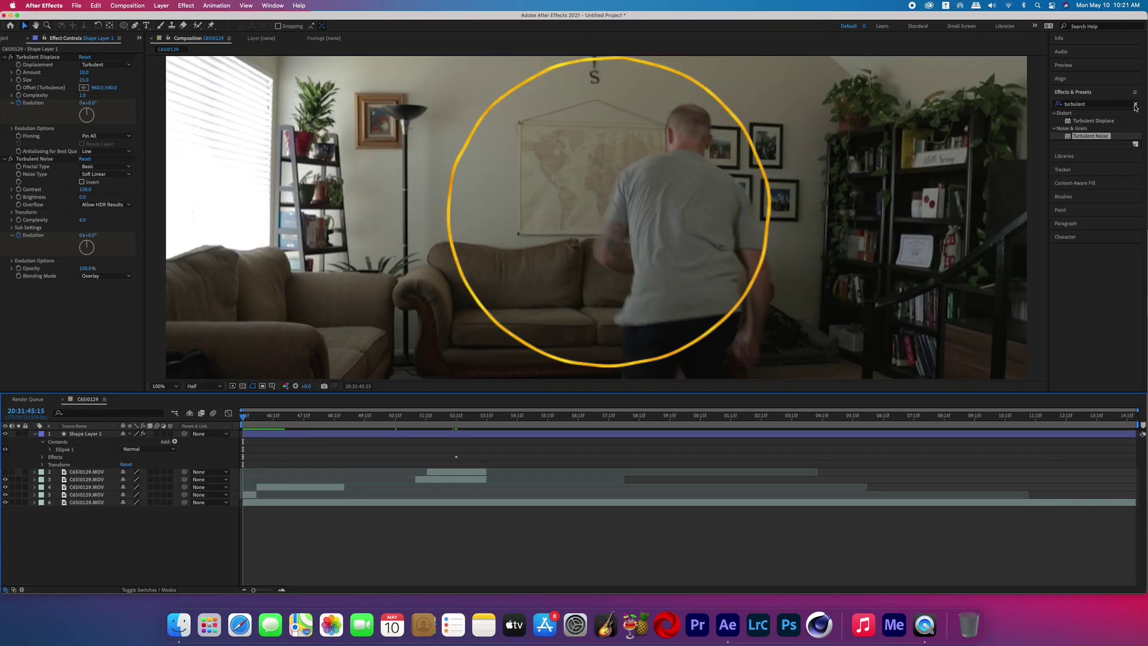
Step: Apply Optical Glow to the ring layer
{"action": "left_click", "coordinate": [1122, 104]}
{"action": "type", "text": "glow"}
{"action": "left_click_drag", "start_coordinate": [1114, 208], "coordinate": [287, 434]}
Step: Set the glow's Alpha Channel to Generate (Unmult), then add a black 000000 solid layer
{"action": "left_click", "coordinate": [128, 386]}
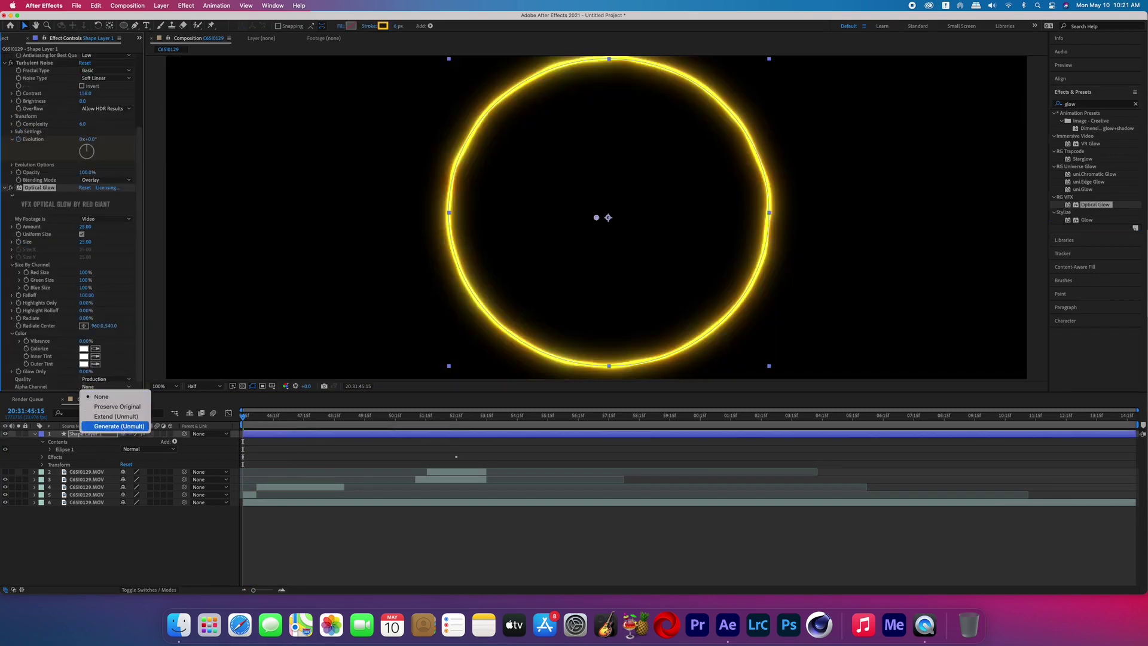
{"action": "left_click", "coordinate": [119, 426]}
{"action": "left_click", "coordinate": [161, 6]}
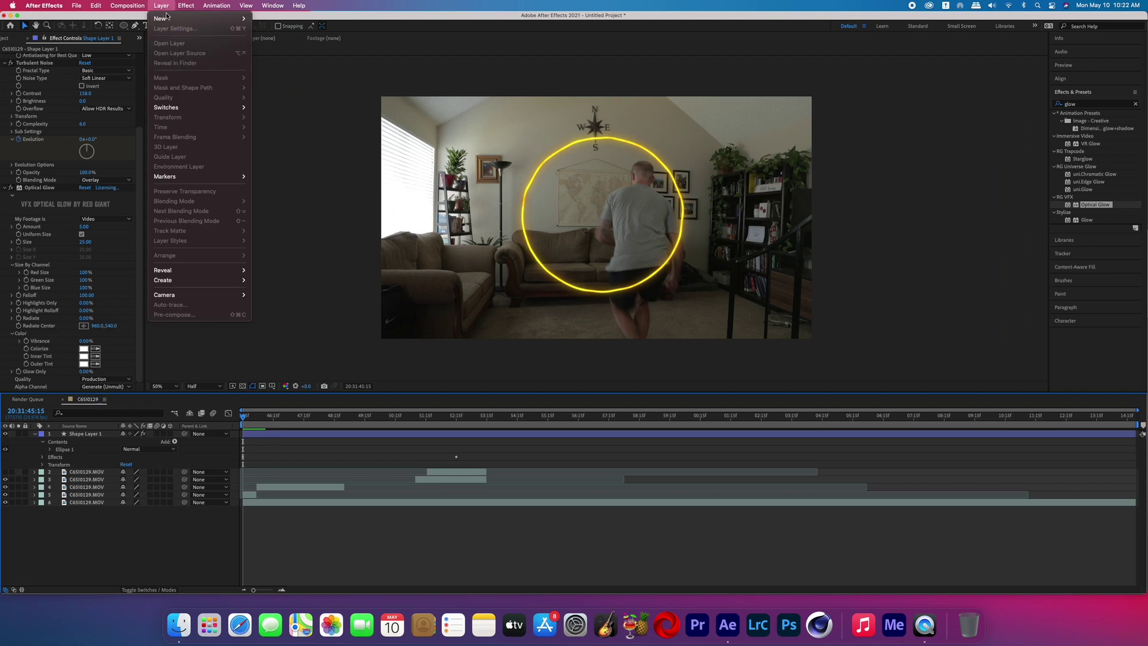
{"action": "mouse_move", "coordinate": [167, 18]}
{"action": "left_click", "coordinate": [281, 29]}
{"action": "left_click", "coordinate": [338, 460]}
{"action": "left_click", "coordinate": [458, 547]}
{"action": "key", "text": "Return"}
{"action": "left_click", "coordinate": [431, 486]}
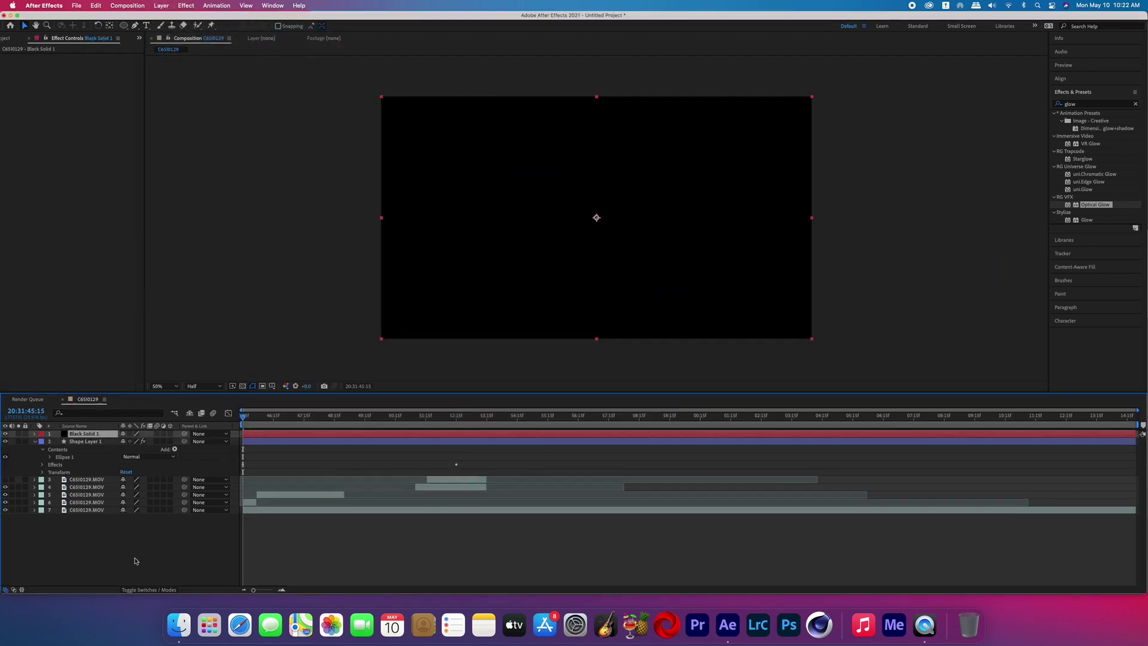
Step: Apply uniTurbulence Noise to the black solid
{"action": "left_click", "coordinate": [1129, 104]}
{"action": "type", "text": "turb"}
{"action": "left_click_drag", "start_coordinate": [1096, 151], "coordinate": [309, 422]}
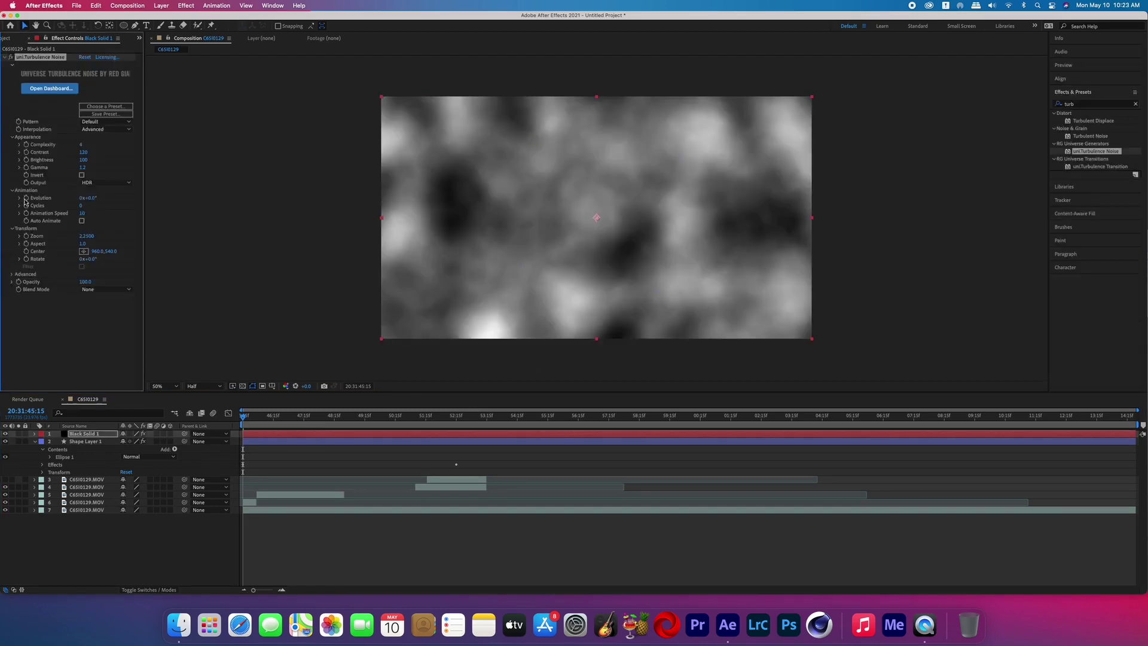
Step: Keyframe the uniTurbulence Noise Evolution at a later frame and play back the churning smoke
{"action": "left_click_drag", "start_coordinate": [243, 417], "coordinate": [457, 434]}
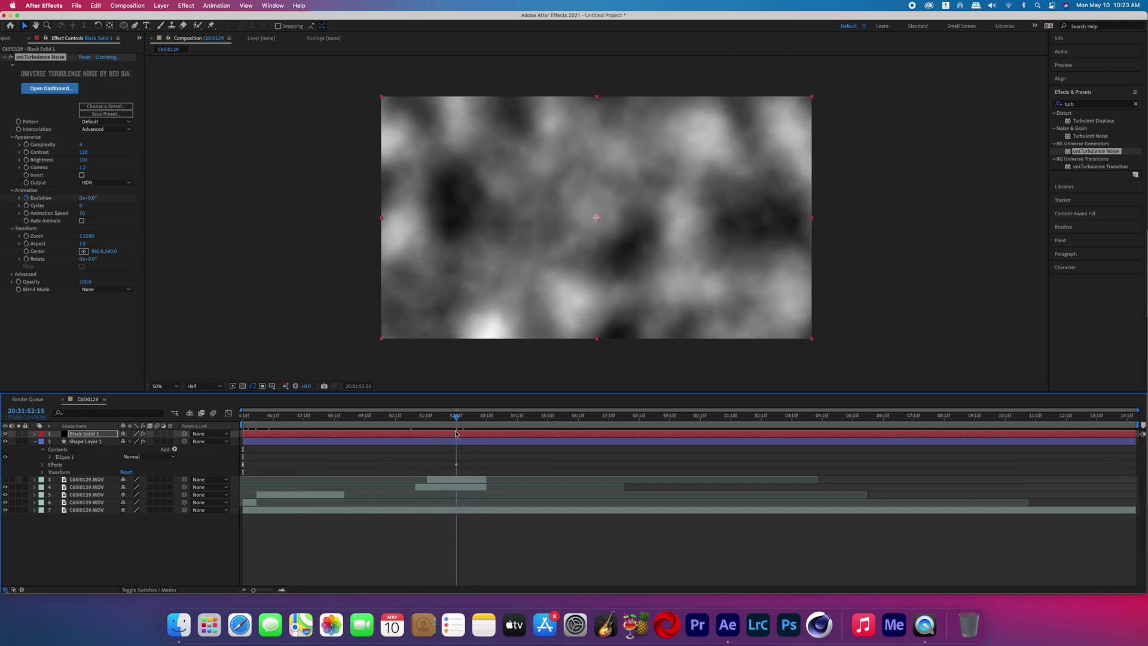
{"action": "left_click", "coordinate": [81, 198]}
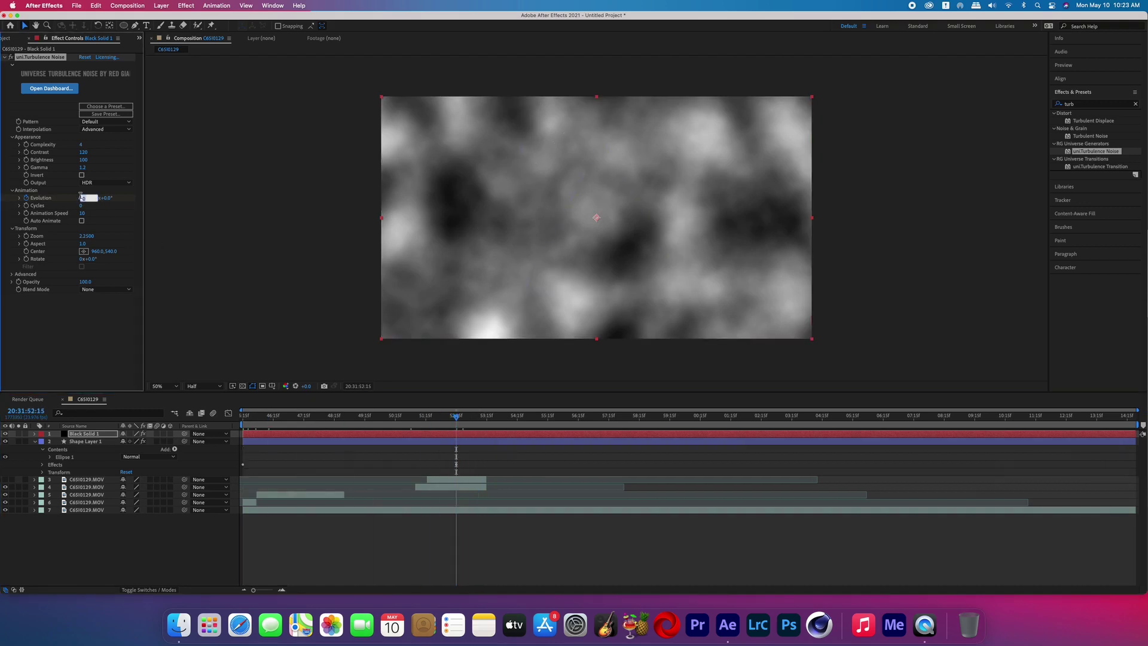
{"action": "key", "text": "Return"}
{"action": "key", "text": "space"}
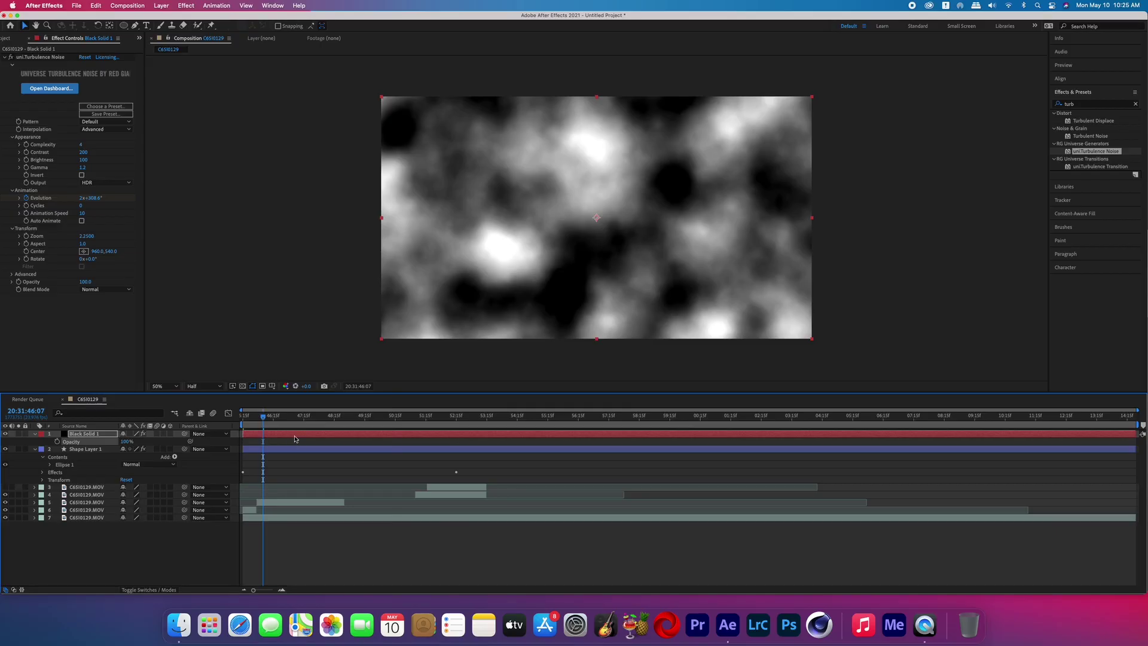
Step: Pre-compose Black Solid 1 into Black Solid 1 Comp 1
{"action": "right_click", "coordinate": [295, 438]}
{"action": "left_click", "coordinate": [336, 554]}
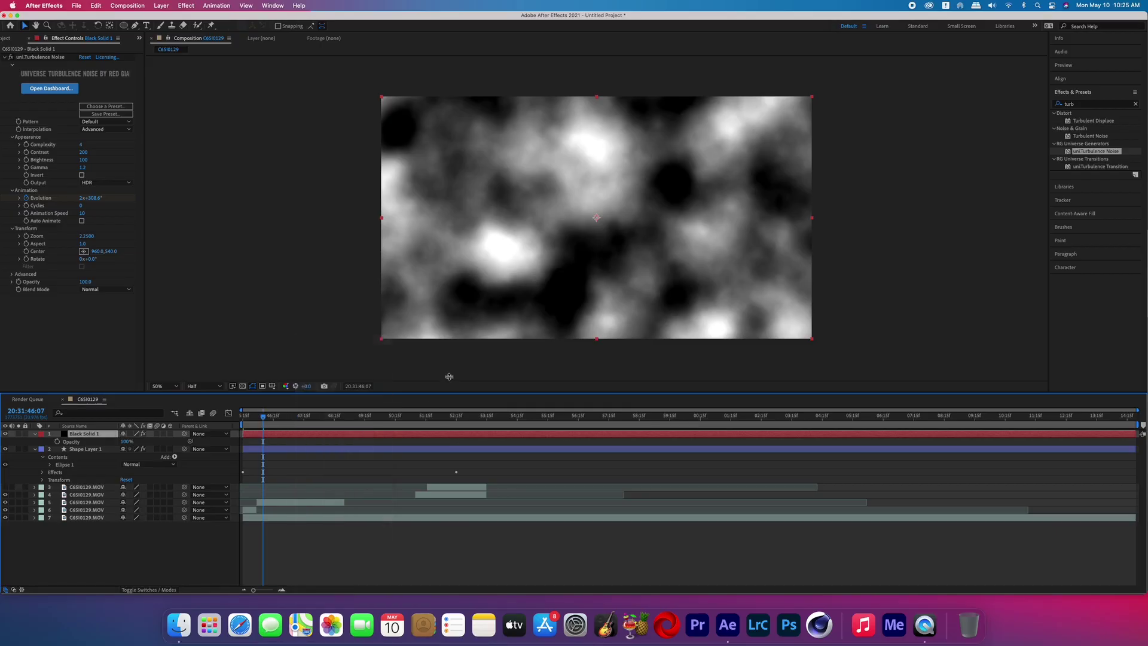
{"action": "left_click", "coordinate": [641, 370]}
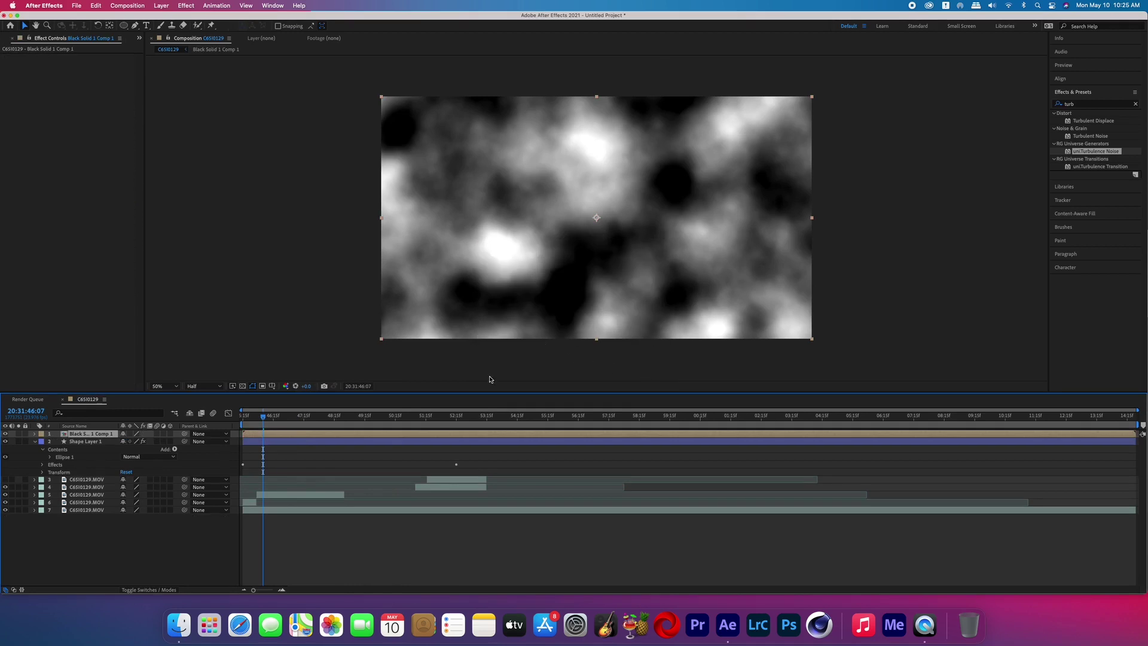
Step: Draw an ellipse mask on the precomp, stretch it to fill the ring, and reveal its feather
{"action": "left_click", "coordinate": [124, 26]}
{"action": "left_click_drag", "start_coordinate": [539, 186], "coordinate": [663, 291]}
{"action": "key", "text": "v"}
{"action": "double_click", "coordinate": [603, 179]}
{"action": "left_click_drag", "start_coordinate": [603, 180], "coordinate": [603, 144]}
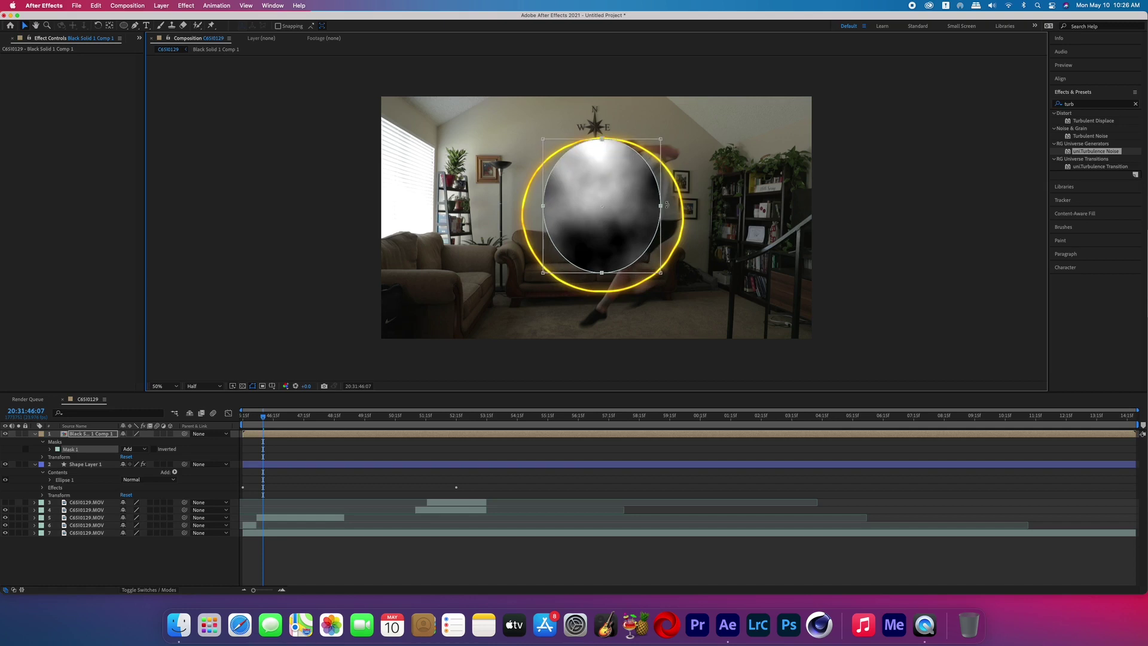
{"action": "left_click_drag", "start_coordinate": [661, 206], "coordinate": [682, 207]}
{"action": "left_click_drag", "start_coordinate": [613, 272], "coordinate": [606, 291]}
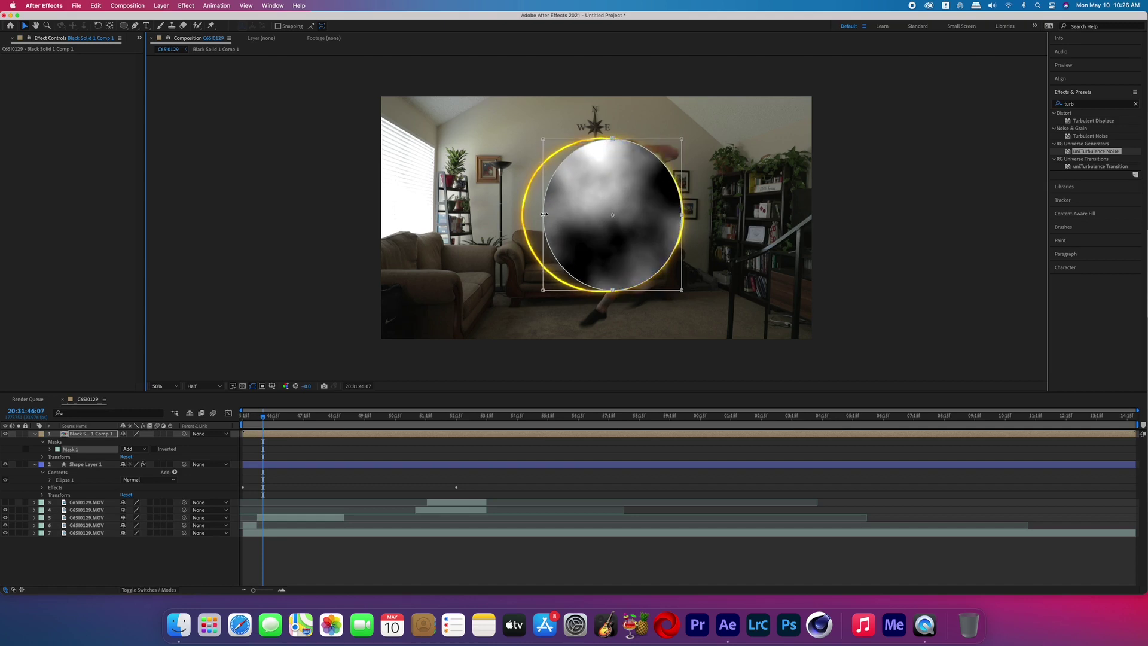
{"action": "left_click_drag", "start_coordinate": [544, 214], "coordinate": [524, 214]}
{"action": "key", "text": "f"}
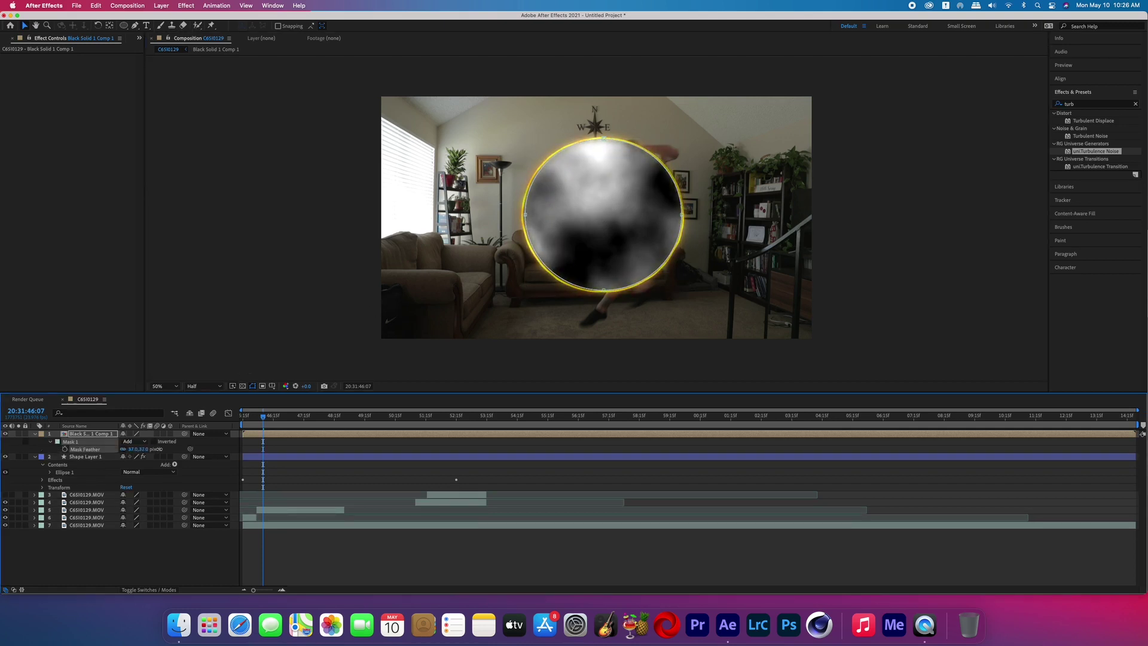
Step: Set the noise precomp to Screen blending and apply the Ripple distortion to it
{"action": "key", "text": "t"}
{"action": "key", "text": "F4"}
{"action": "left_click", "coordinate": [133, 434]}
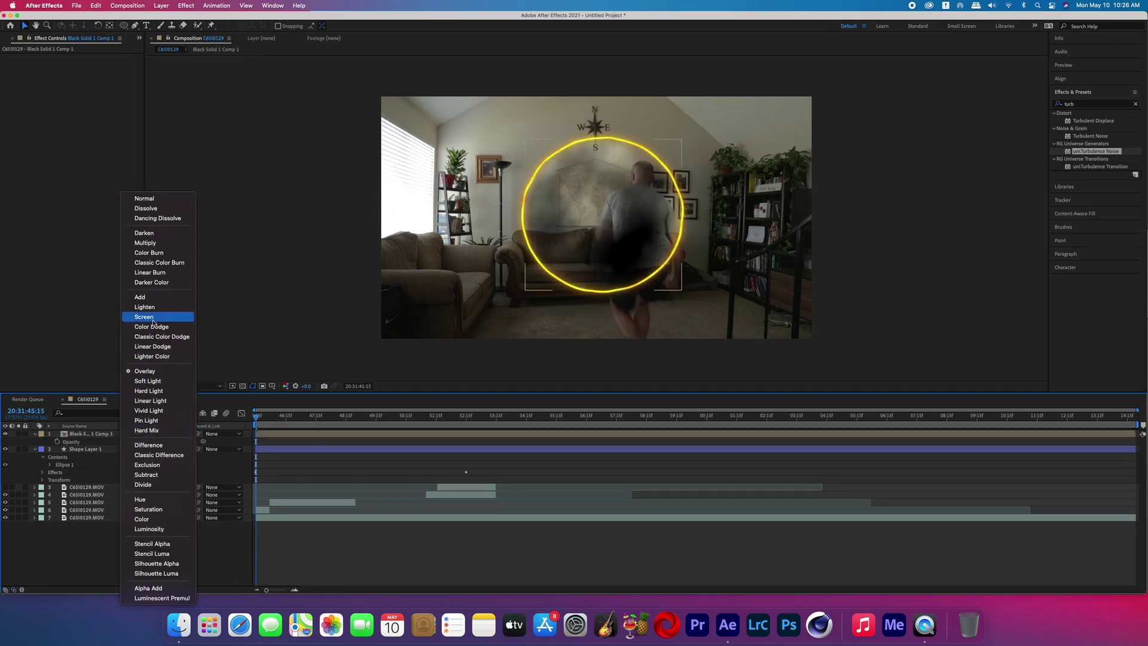
{"action": "left_click", "coordinate": [153, 322]}
{"action": "key", "text": "shift+minus"}
{"action": "key", "text": "shift+minus"}
{"action": "key", "text": "shift+minus"}
{"action": "key", "text": "shift+minus"}
{"action": "key", "text": "shift+minus"}
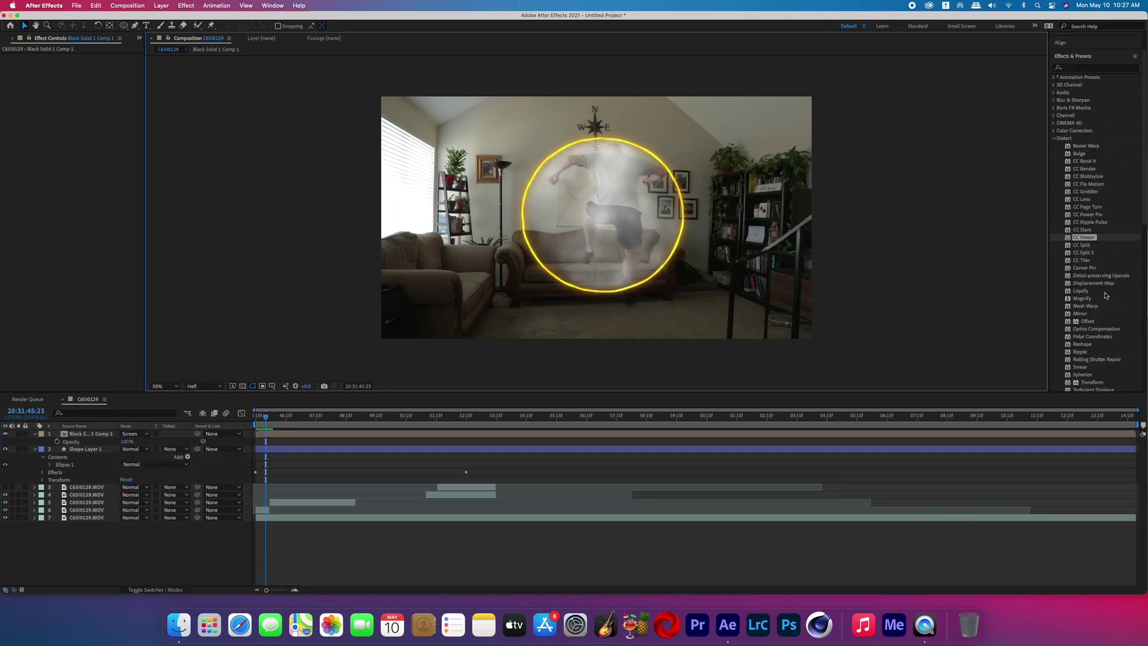
{"action": "left_click_drag", "start_coordinate": [1091, 352], "coordinate": [946, 377]}
{"action": "left_click_drag", "start_coordinate": [532, 443], "coordinate": [528, 437]}
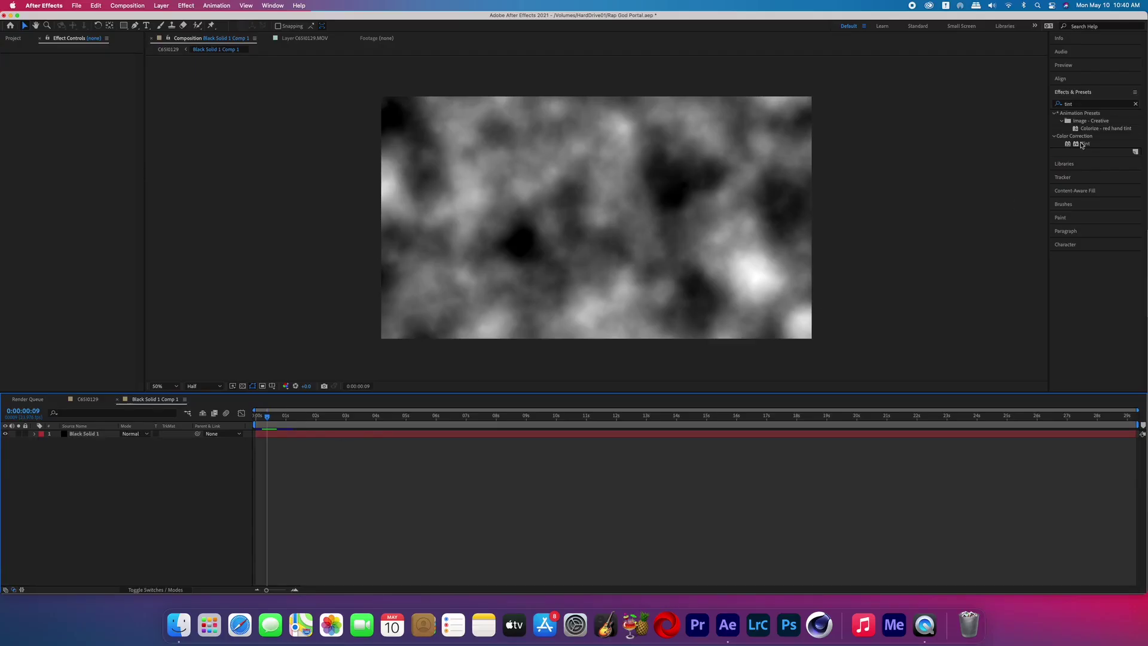
Step: Apply Tint to Black Solid 1 with Map White To pale yellow FFF0AB
{"action": "left_click_drag", "start_coordinate": [1081, 144], "coordinate": [635, 337]}
{"action": "left_click_drag", "start_coordinate": [438, 435], "coordinate": [431, 433]}
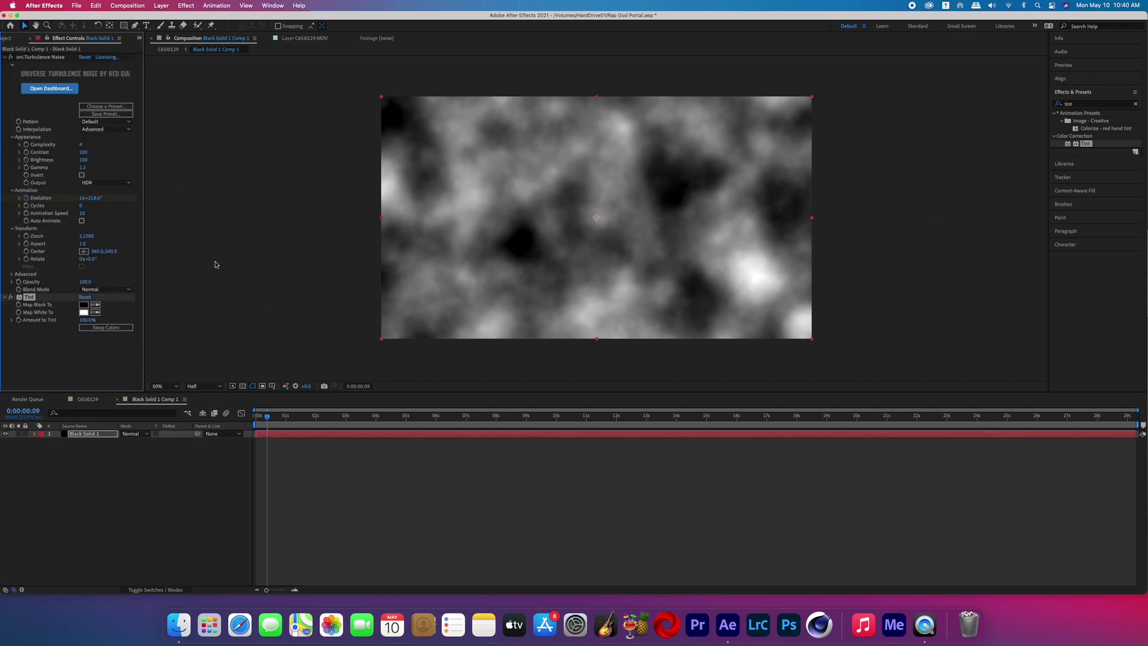
{"action": "left_click", "coordinate": [82, 312]}
{"action": "left_click", "coordinate": [585, 535]}
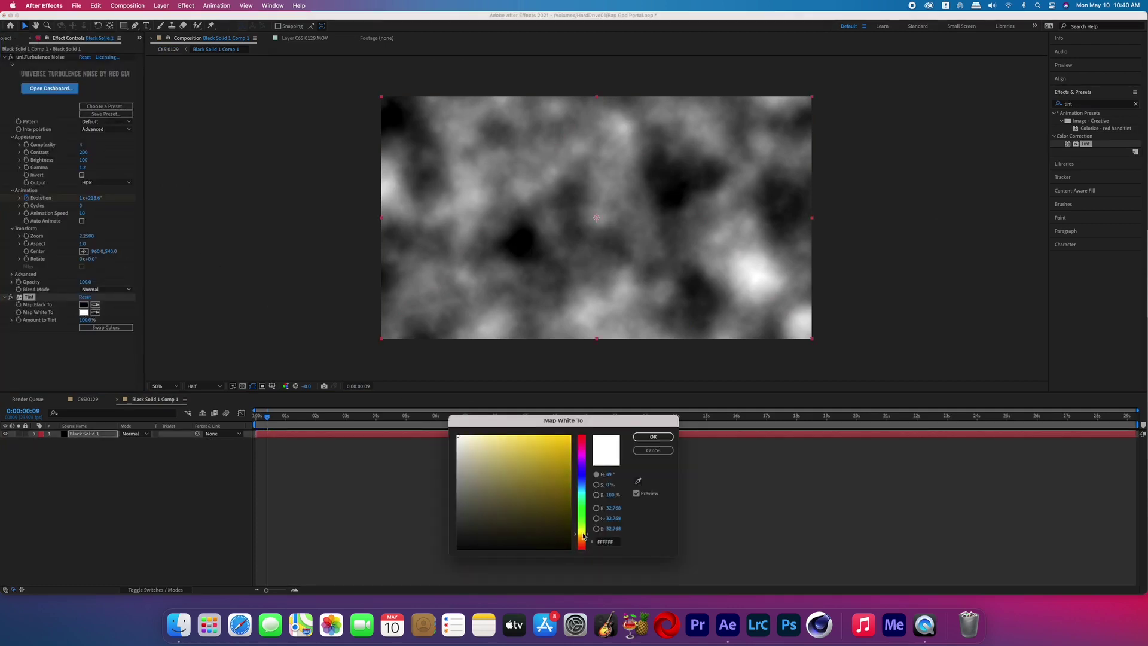
{"action": "left_click", "coordinate": [497, 434]}
{"action": "left_click", "coordinate": [646, 435]}
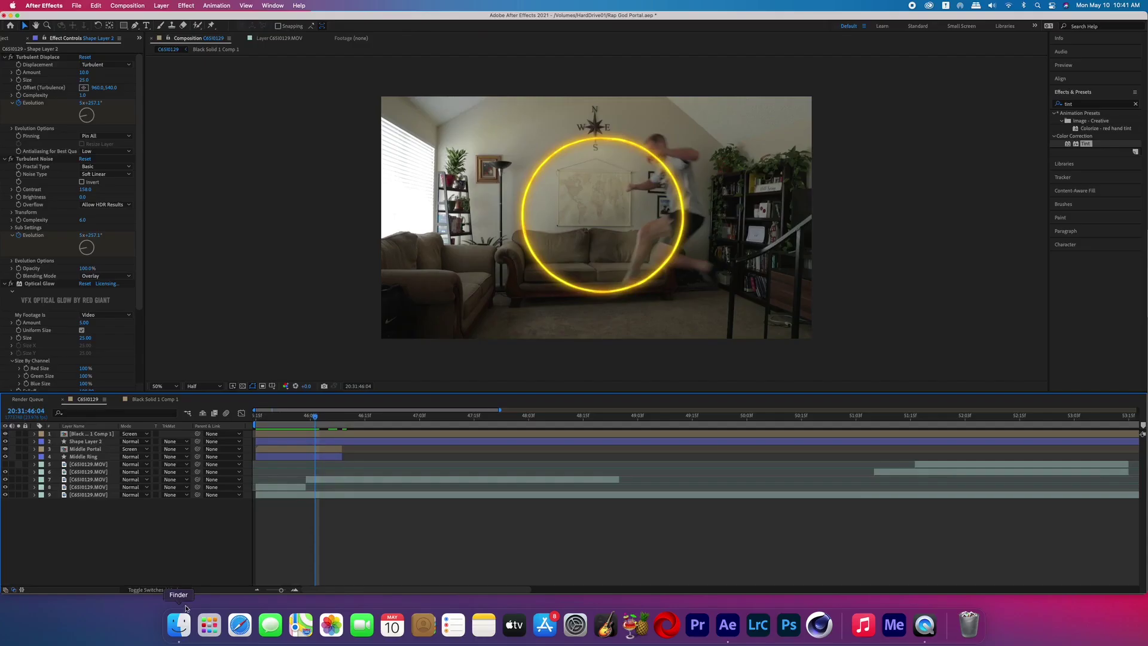
Step: Select Shape Layer 2 and reveal its Transform properties
{"action": "left_click", "coordinate": [174, 590]}
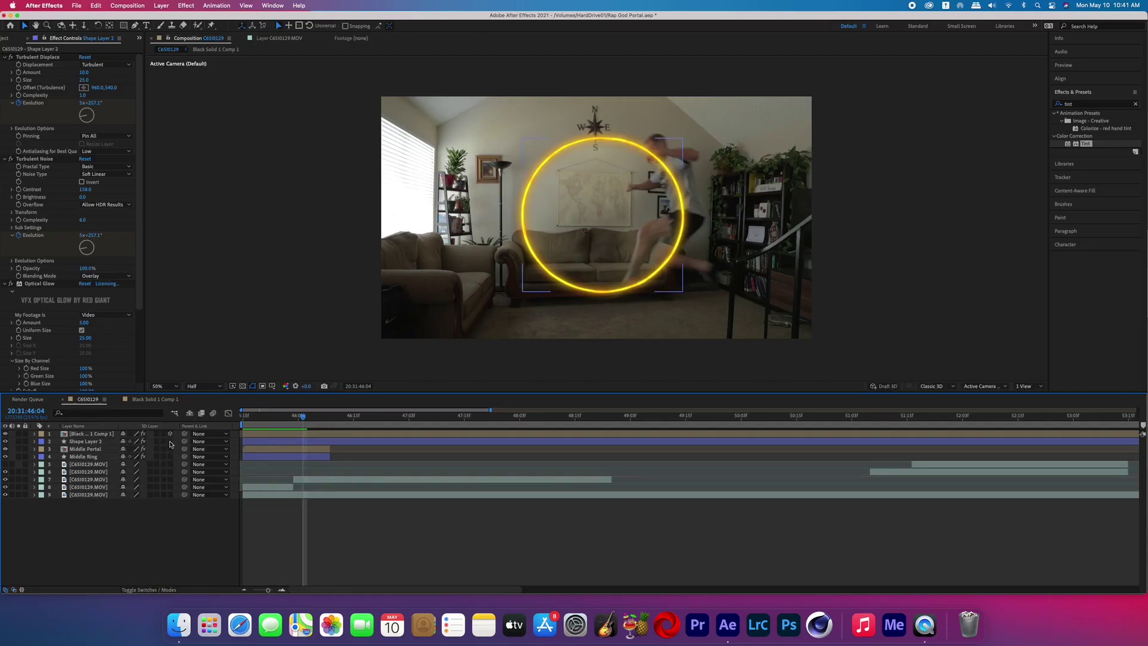
{"action": "left_click", "coordinate": [128, 442]}
{"action": "left_click", "coordinate": [34, 441]}
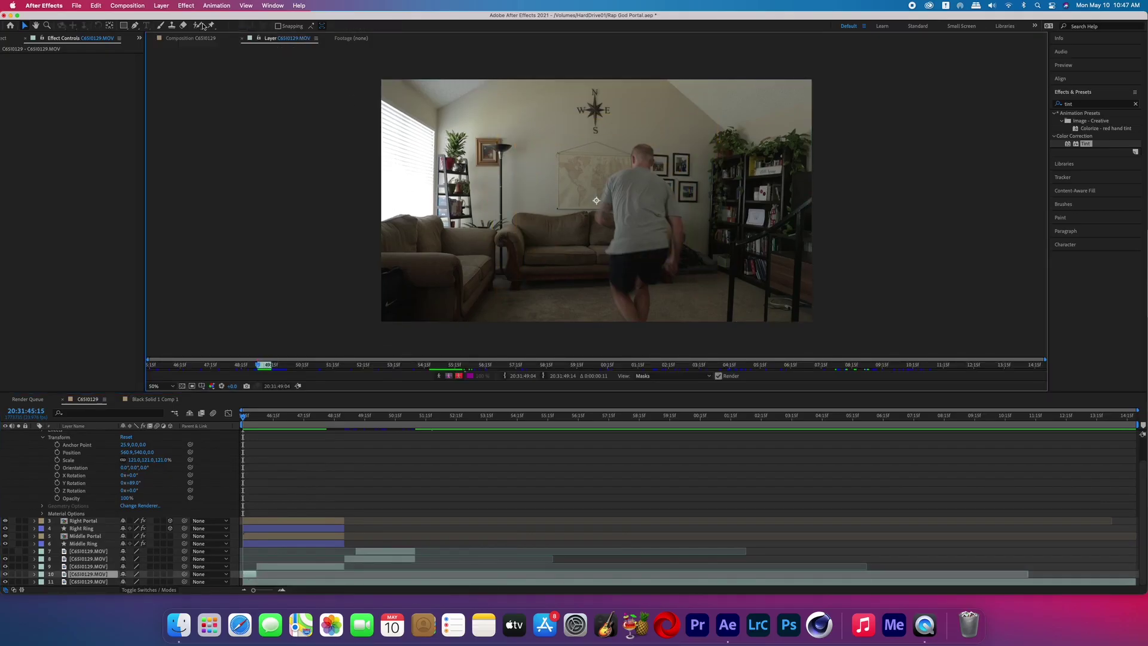
Step: Roto-brush the jumper on the C6S0129.MOV footage and place that layer just above Middle Ring
{"action": "left_click", "coordinate": [198, 25]}
{"action": "left_click", "coordinate": [641, 168]}
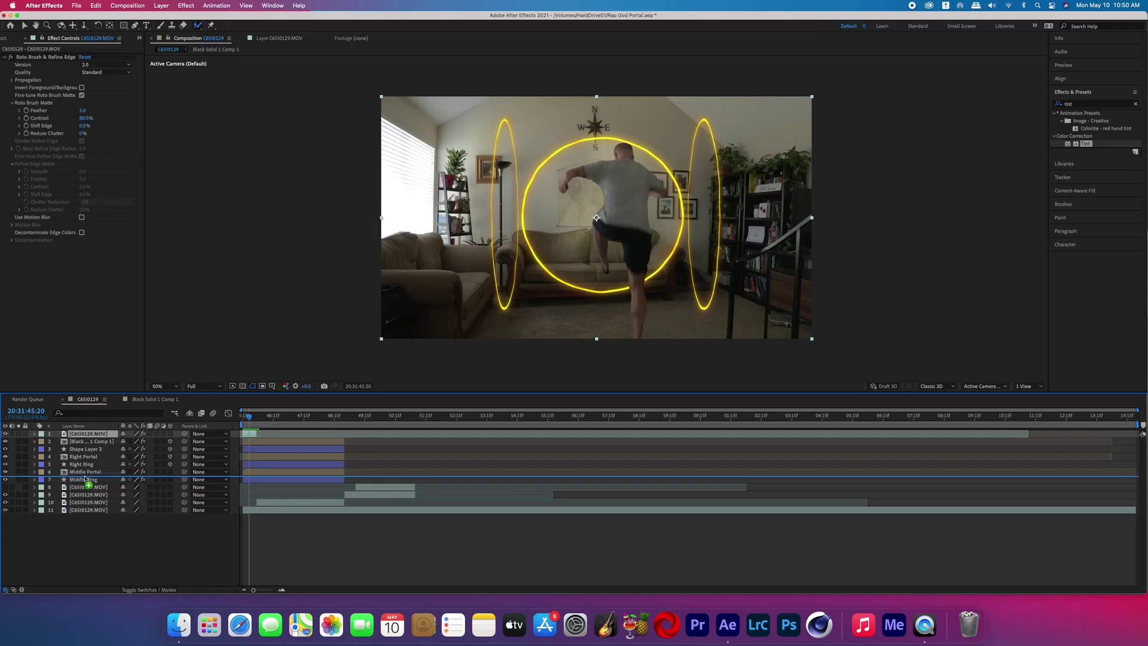
{"action": "left_click_drag", "start_coordinate": [86, 482], "coordinate": [90, 477]}
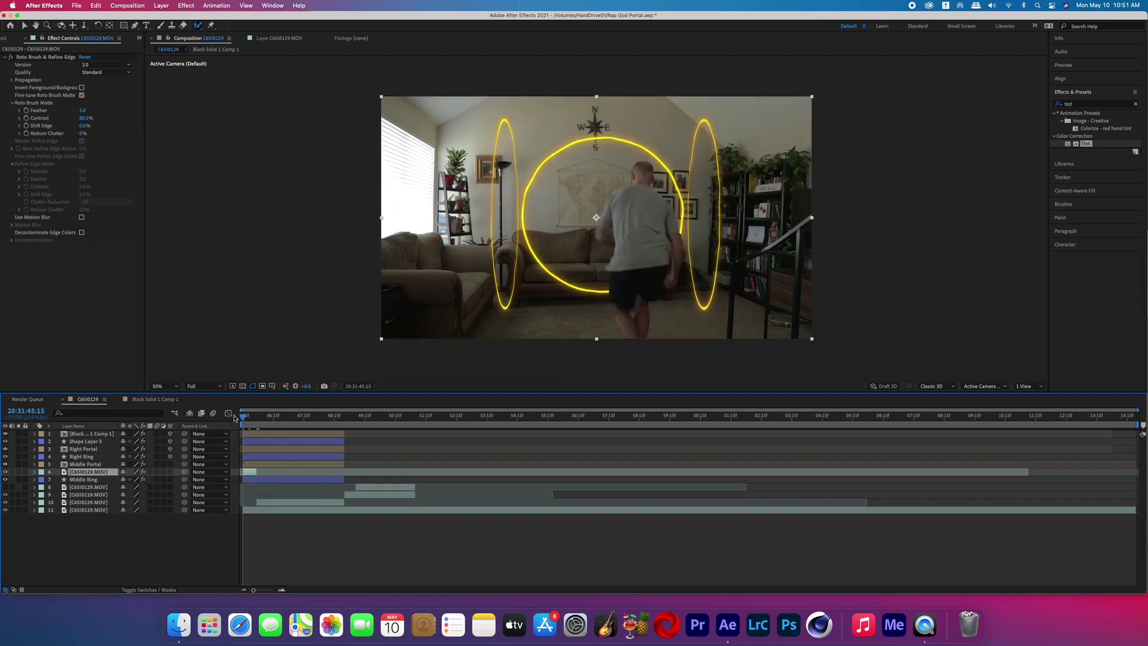
{"action": "left_click_drag", "start_coordinate": [245, 417], "coordinate": [252, 418]}
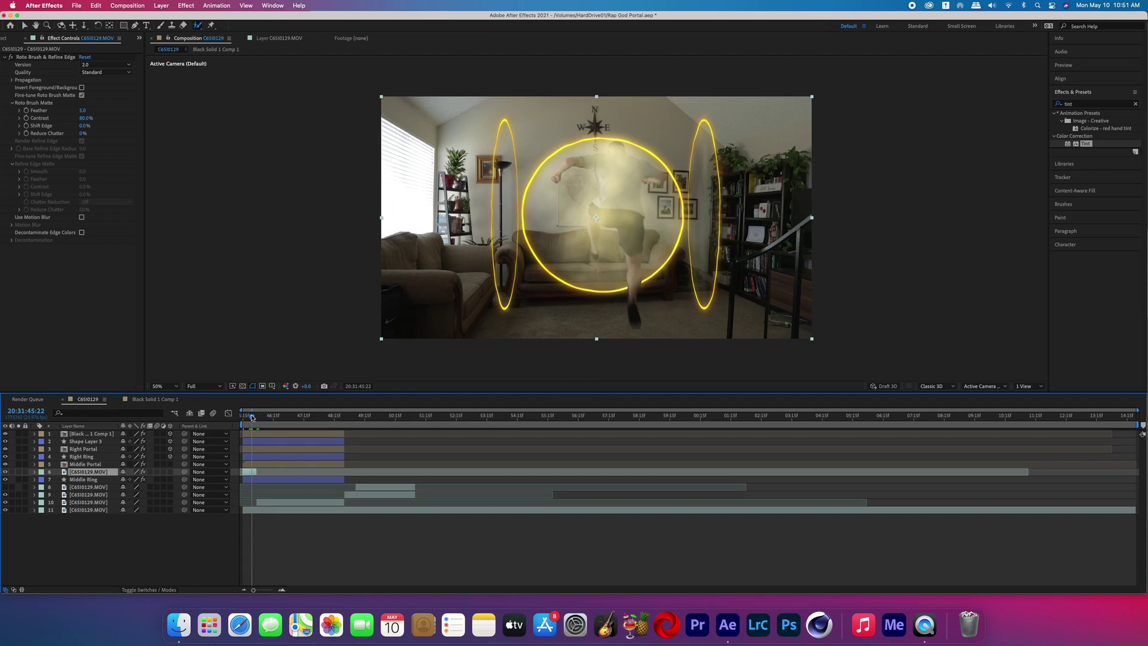
{"action": "left_click_drag", "start_coordinate": [249, 417], "coordinate": [228, 413]}
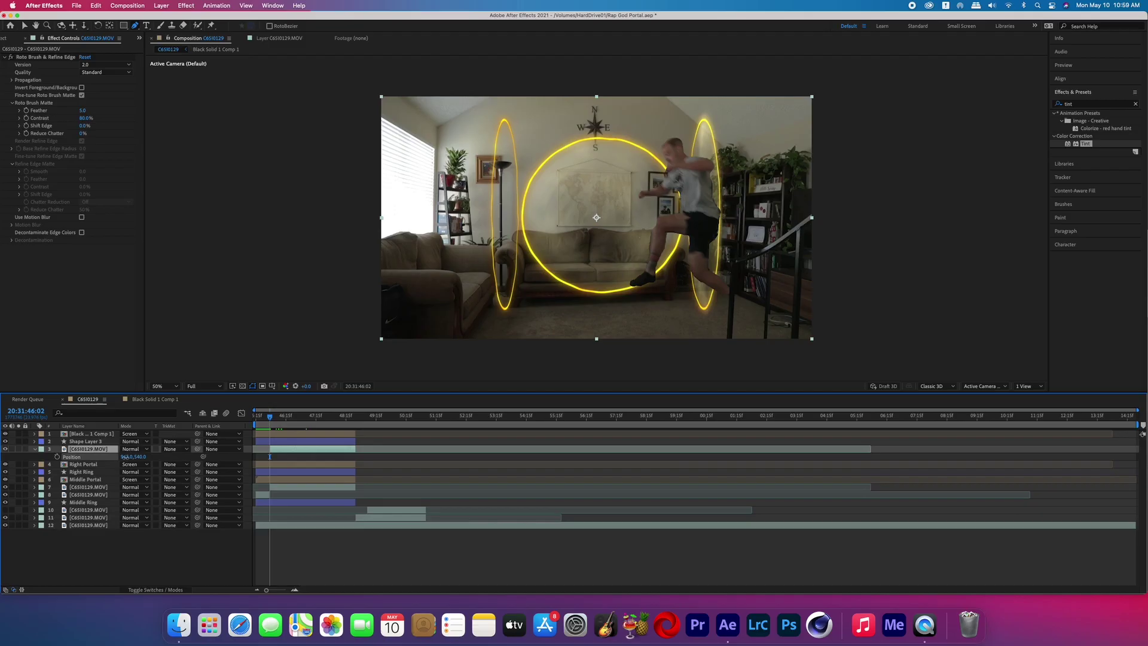
Step: Scrub layer 3's Position X to push the jumper copy rightward toward the right ring
{"action": "left_click_drag", "start_coordinate": [123, 456], "coordinate": [267, 476]}
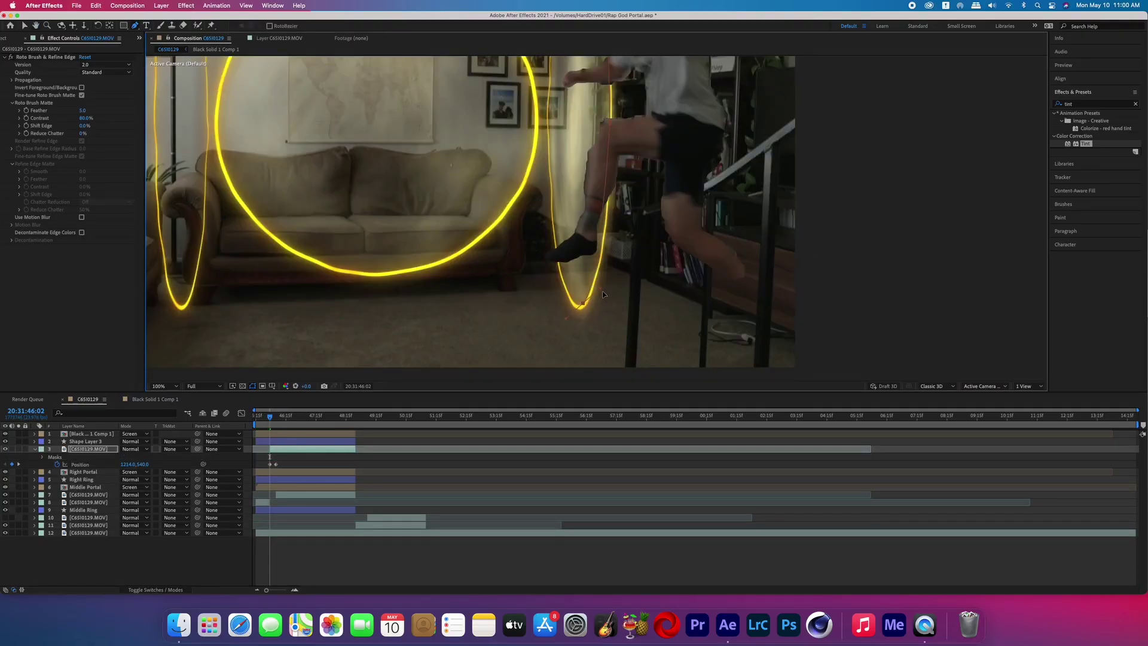
Step: At 50% zoom, draw a closed Pen mask on layer 3 around the right ring
{"action": "key", "text": "comma"}
{"action": "left_click", "coordinate": [607, 299]}
{"action": "left_click", "coordinate": [738, 307]}
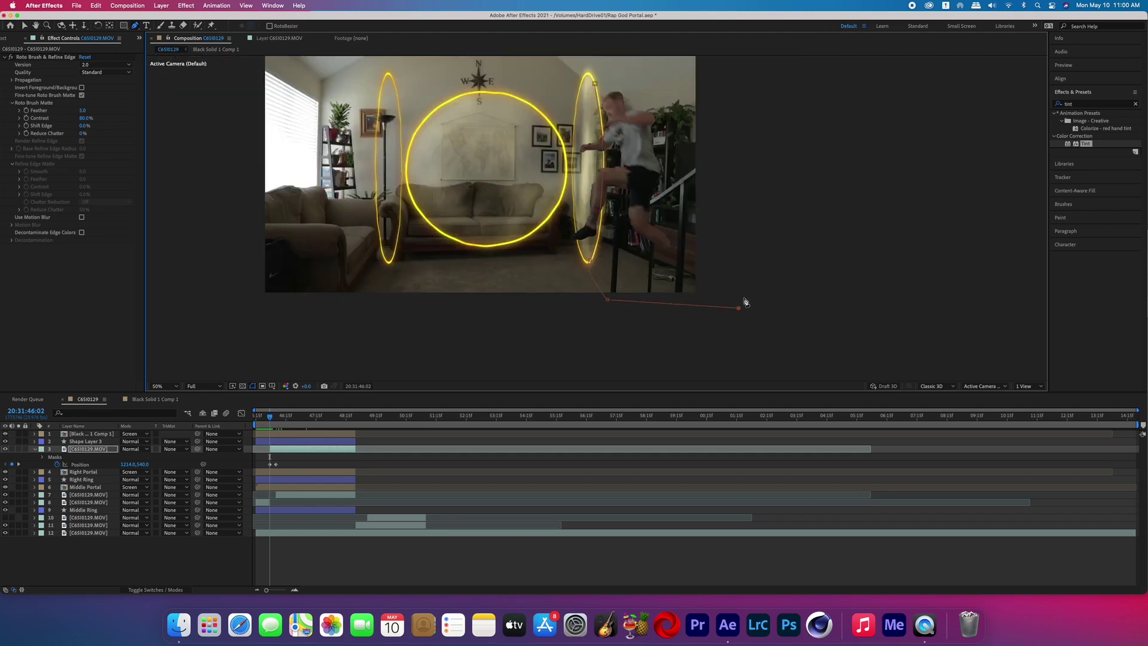
{"action": "left_click", "coordinate": [595, 84]}
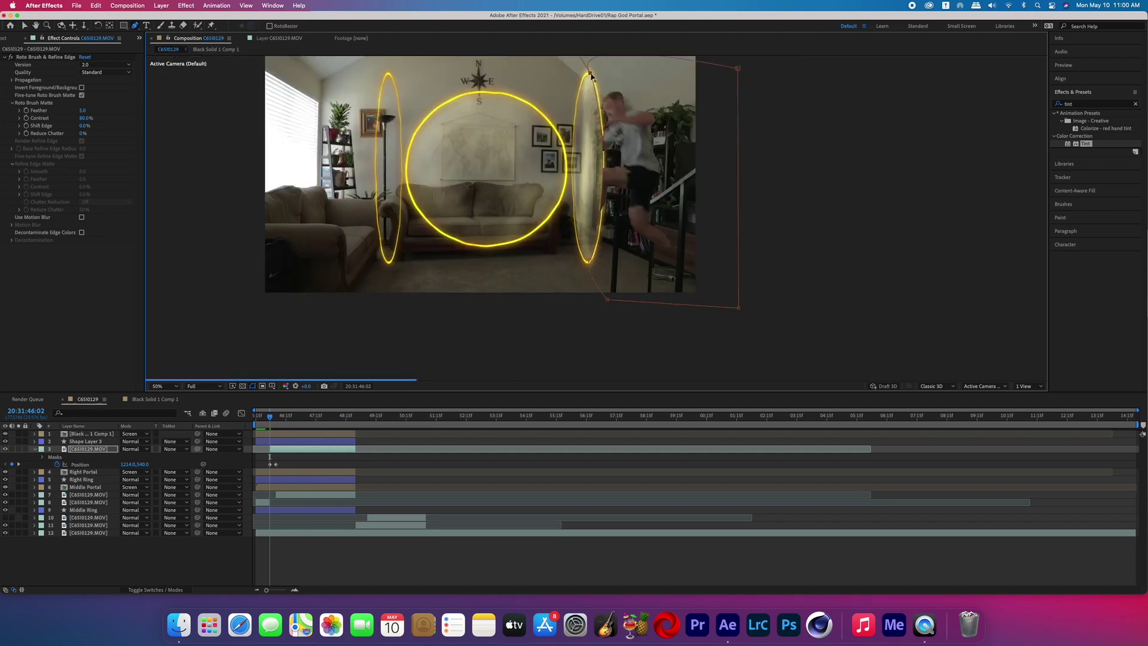
Step: Expand Mask 1 and reposition the mask over the next few jump frames
{"action": "left_click", "coordinate": [42, 456]}
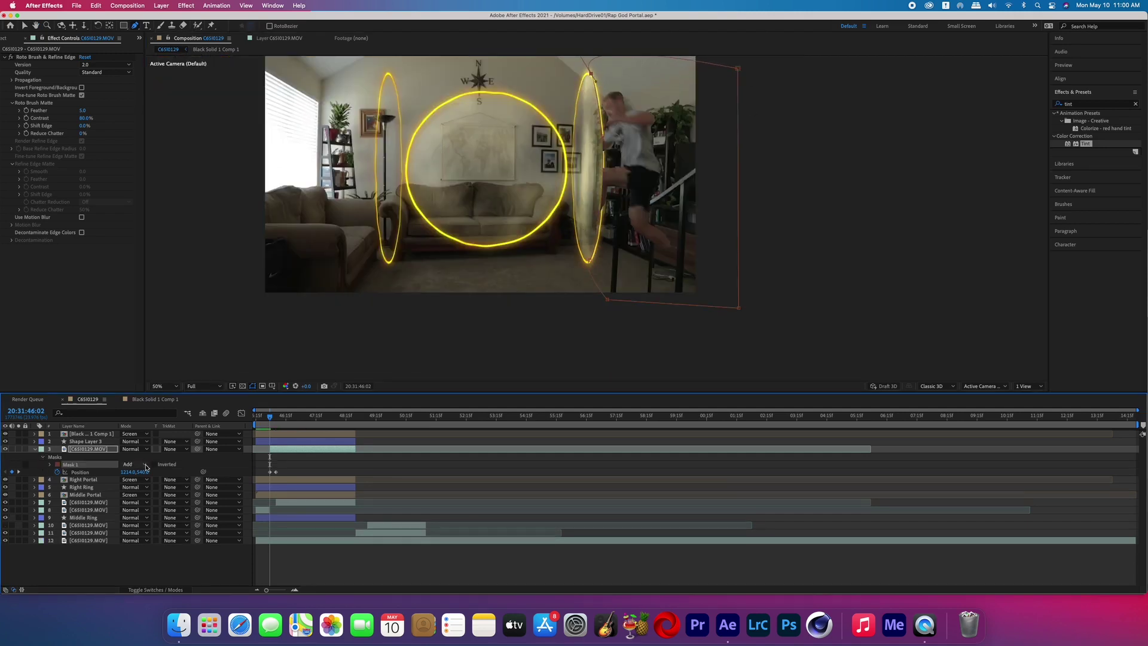
{"action": "left_click", "coordinate": [50, 465]}
{"action": "key", "text": "v"}
{"action": "key", "text": "Page_Down"}
{"action": "key", "text": "Page_Down"}
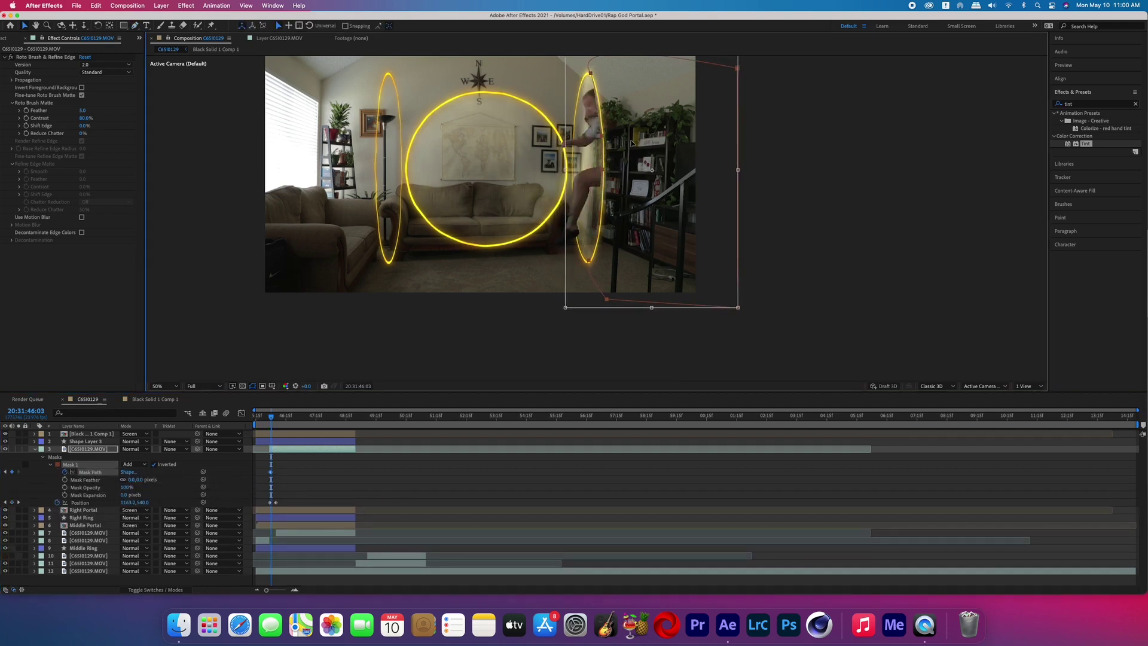
{"action": "double_click", "coordinate": [597, 139]}
{"action": "key", "text": "Page_Down"}
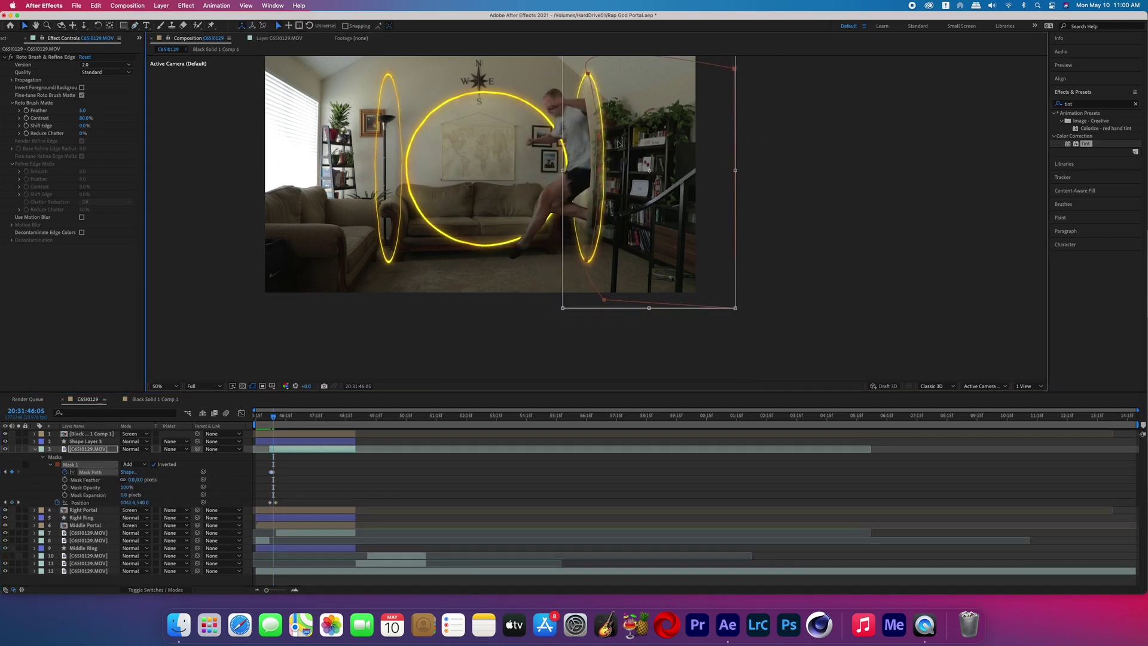
{"action": "key", "text": "Page_Down"}
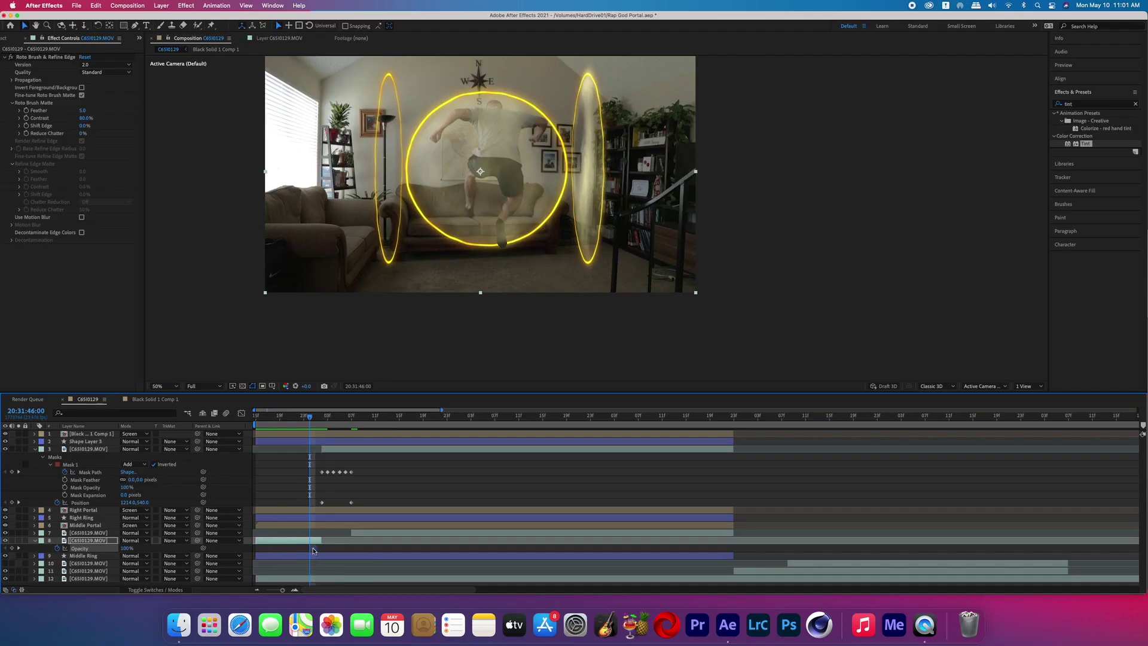
Step: Advance two frames to 46:02 and commit layer 8's Opacity at 0%
{"action": "key", "text": "Page_Down"}
{"action": "key", "text": "Page_Down"}
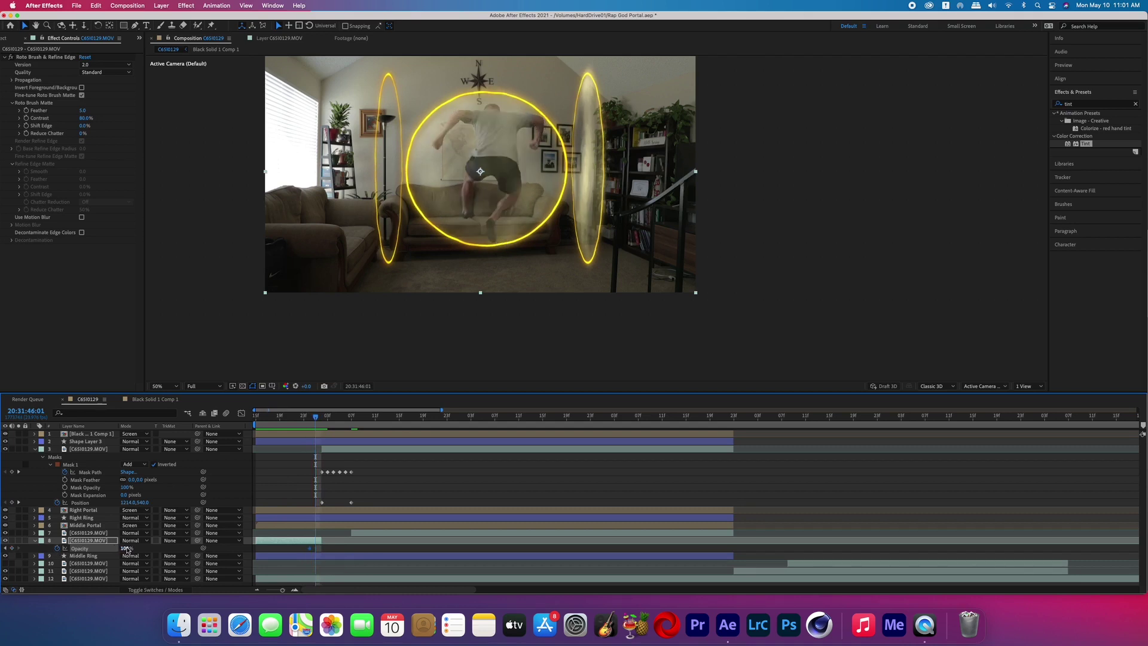
{"action": "key", "text": "Return"}
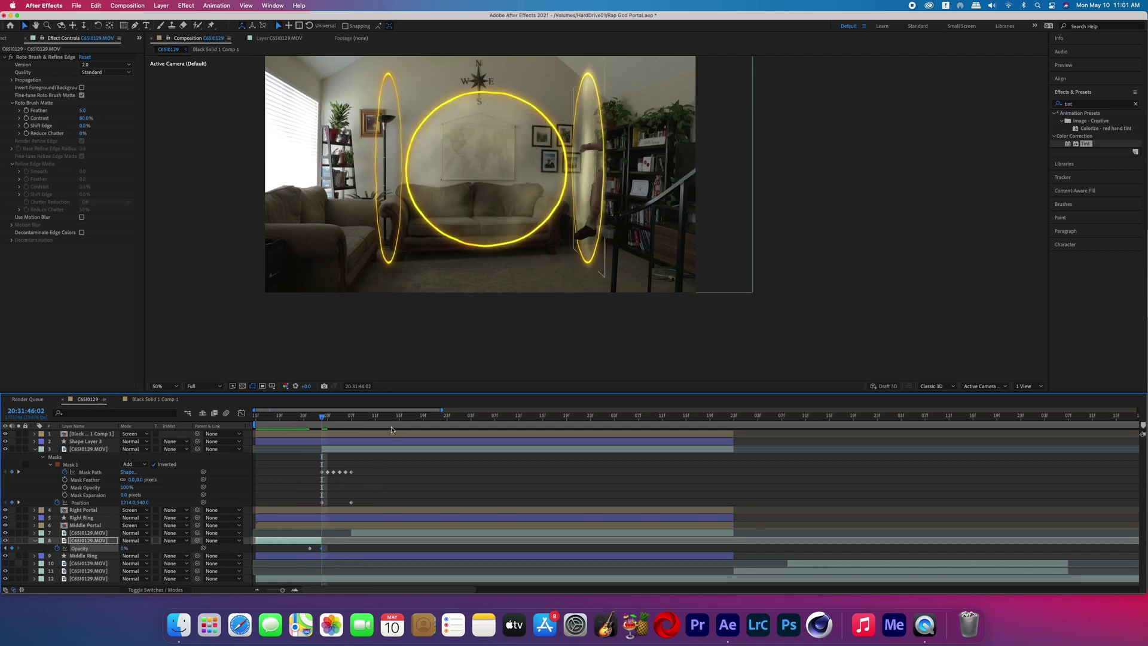